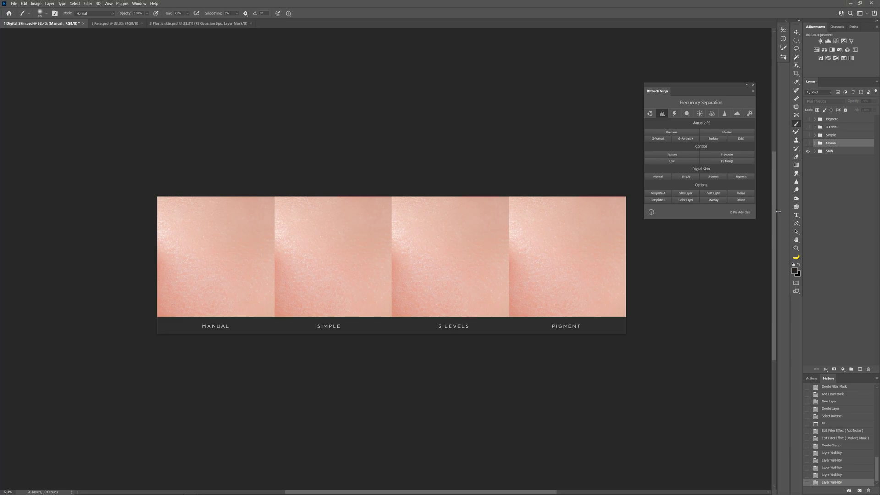
Show the Manual texture group, zoom into its swatch and toggle it off and on to compare.
click(660, 177)
scroll(242, 256, up, 2)
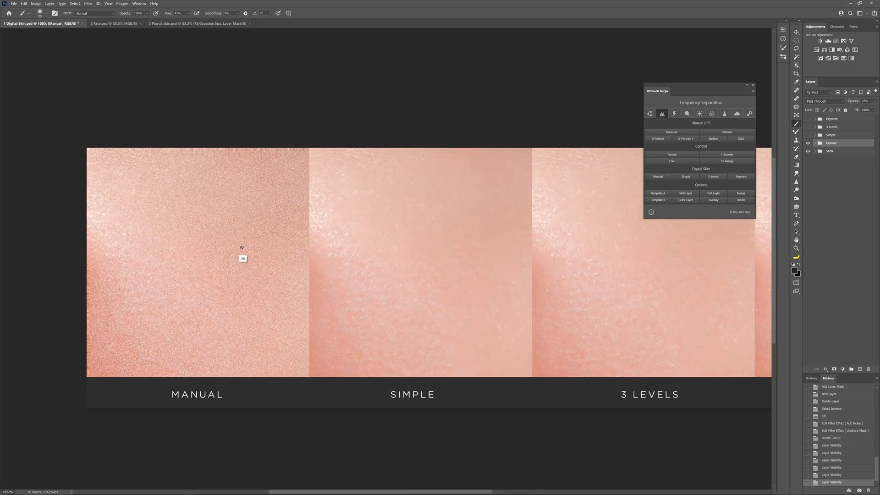
drag(242, 252, 306, 227)
scroll(293, 265, up, 1)
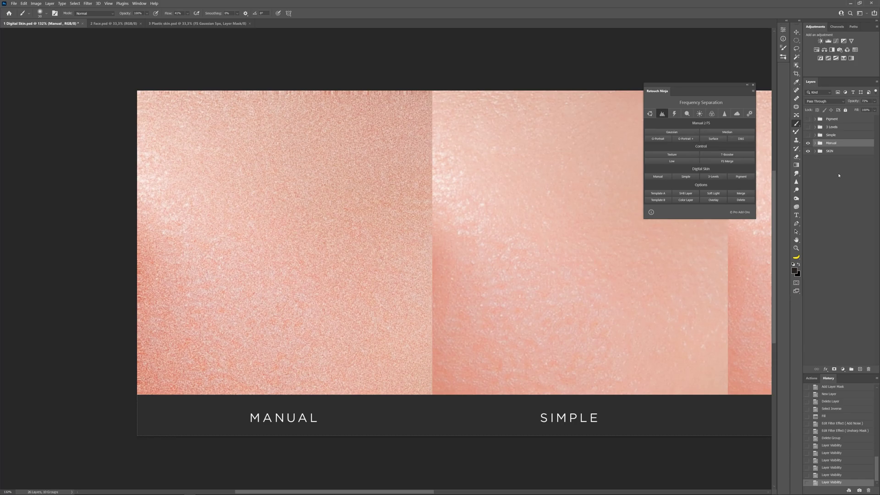
click(807, 142)
click(807, 143)
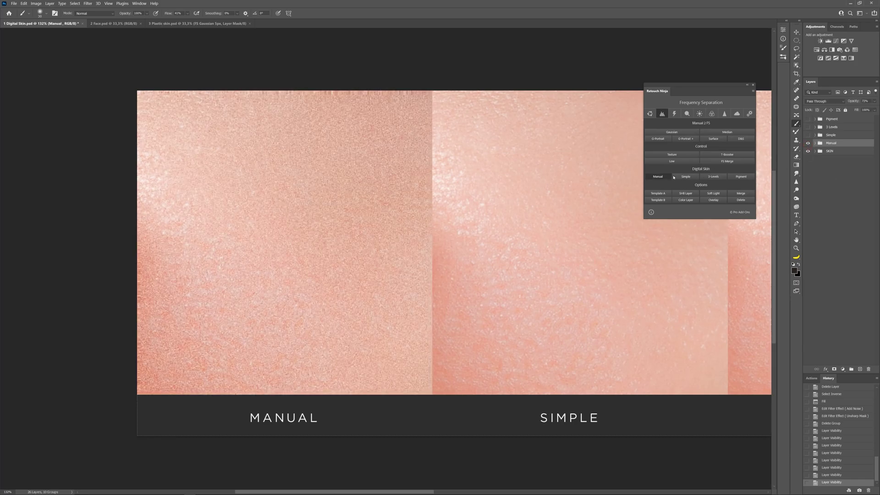
Generate a new Manual digital skin texture with lowered noise and adjusted sharpness, dismissing the selection error.
click(659, 179)
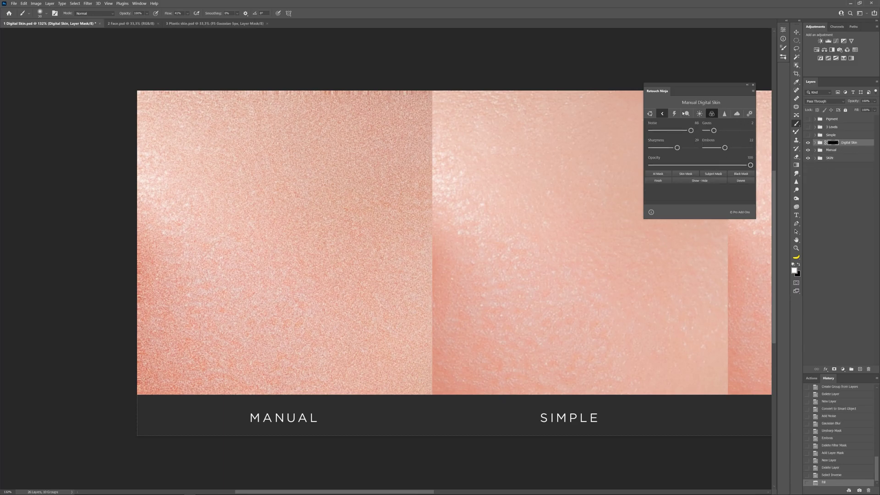
mouse_move(692, 132)
mouse_down()
mouse_move(661, 131)
mouse_move(728, 132)
mouse_up()
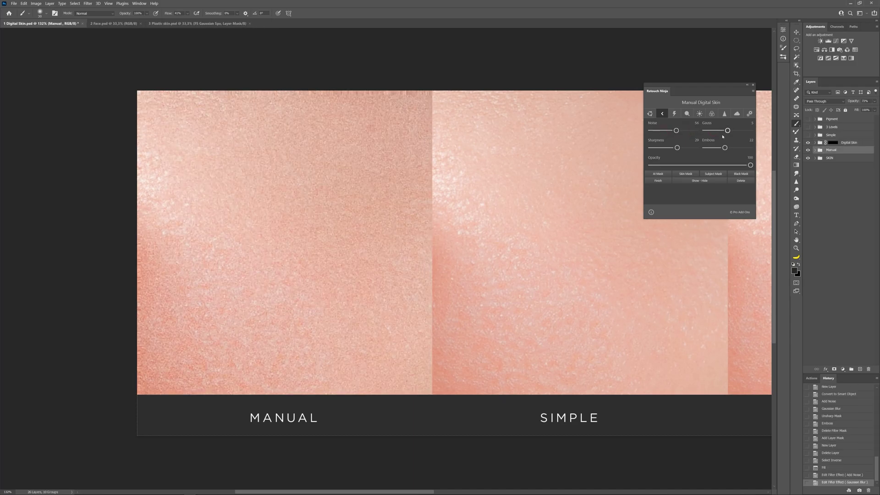
mouse_move(677, 148)
mouse_down()
mouse_move(662, 147)
mouse_move(703, 151)
mouse_up()
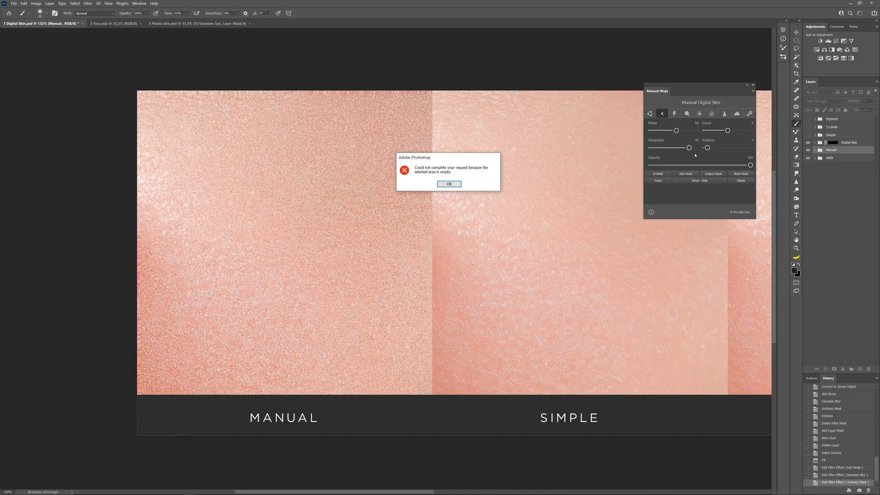
click(449, 183)
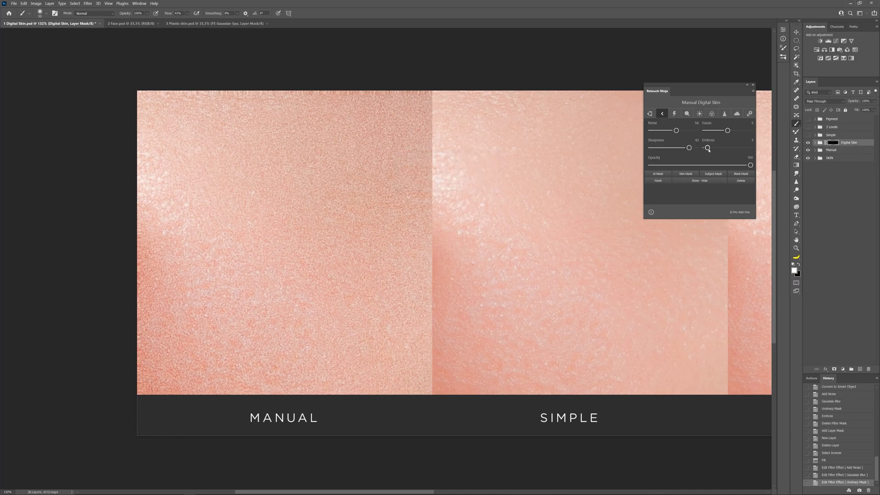
click(661, 113)
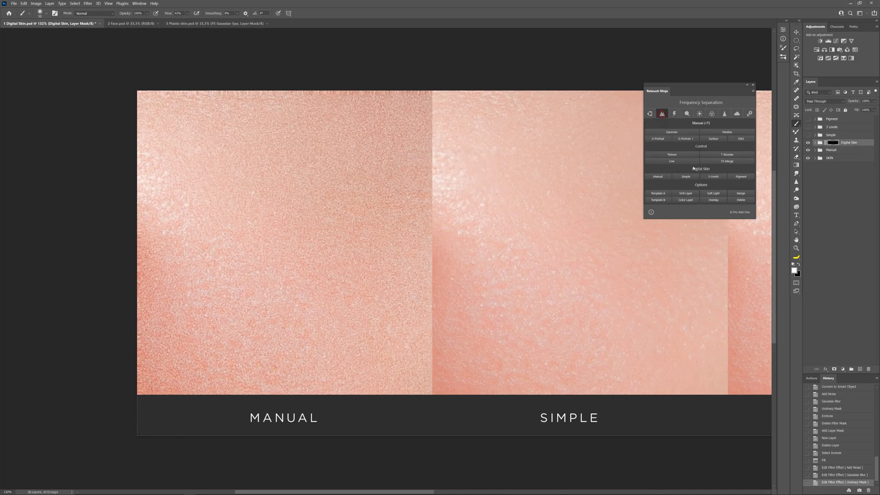
Delete the added Digital Skin group, show the Simple group and hide the Manual group.
drag(862, 143, 860, 372)
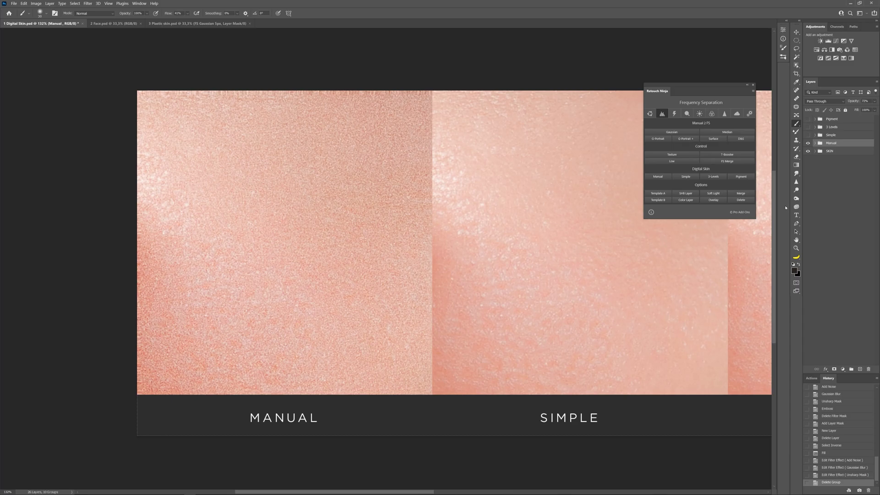
click(808, 135)
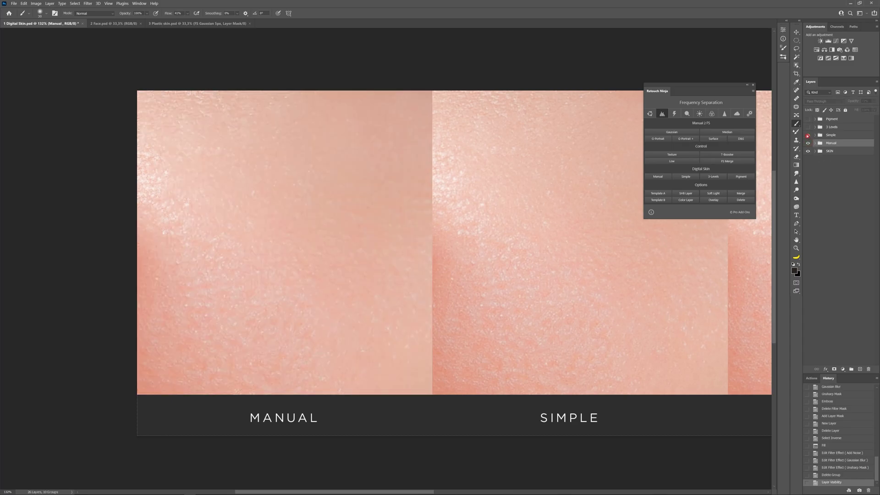
scroll(471, 215, right, 5)
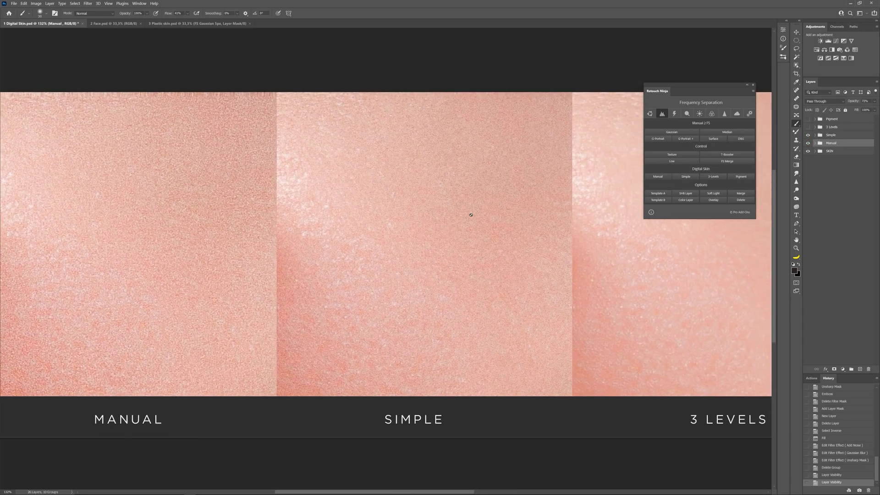
key(ctrl+comma)
drag(483, 209, 430, 210)
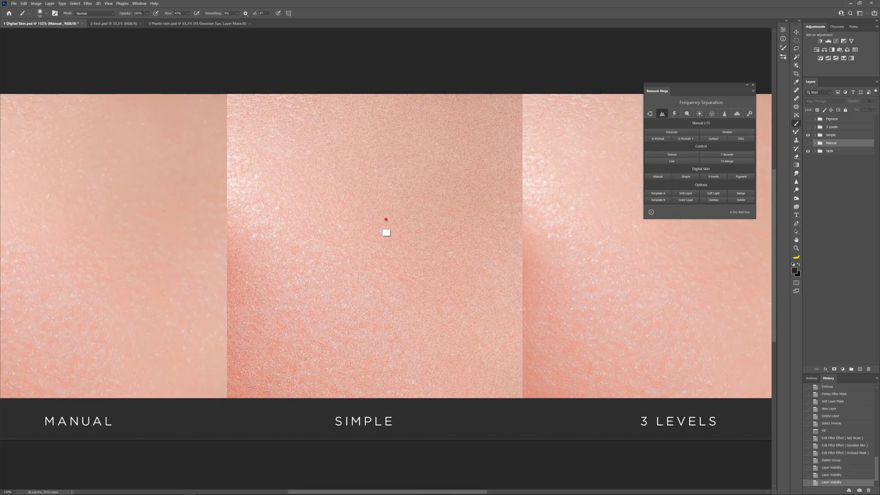
Toggle the Simple texture on and off to compare, leaving it visible.
scroll(386, 220, up, 2)
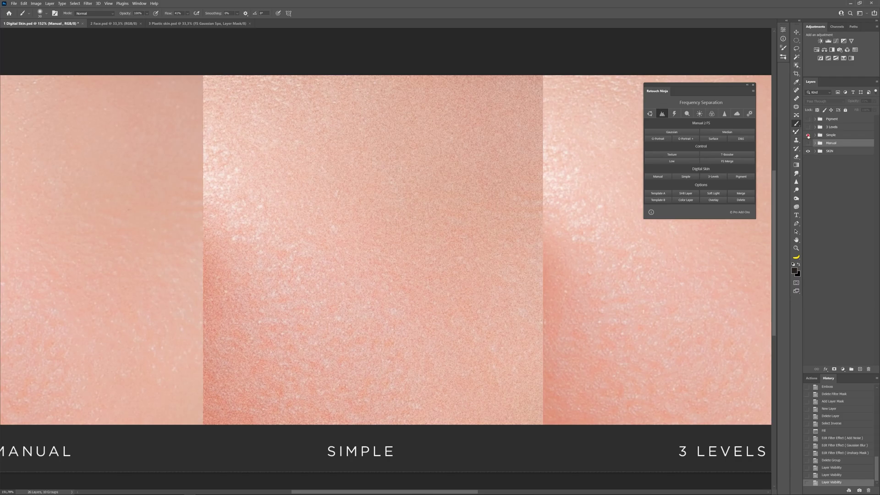
click(808, 135)
click(807, 136)
click(807, 136)
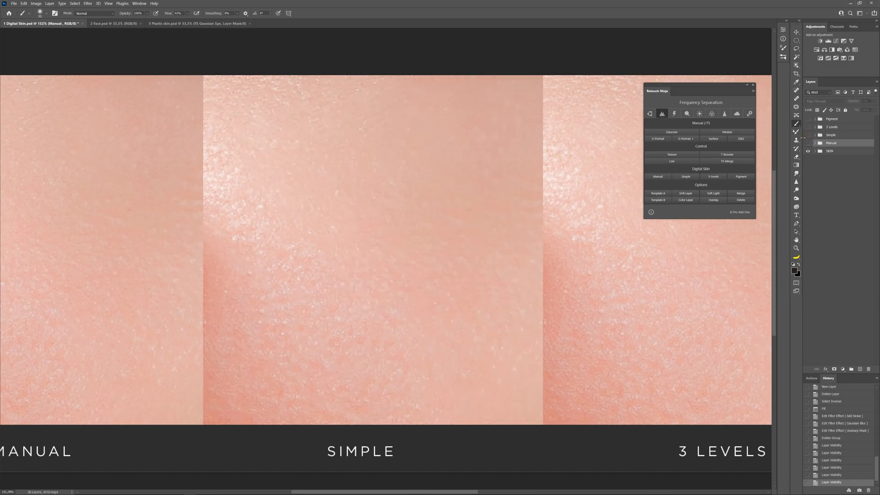
click(807, 135)
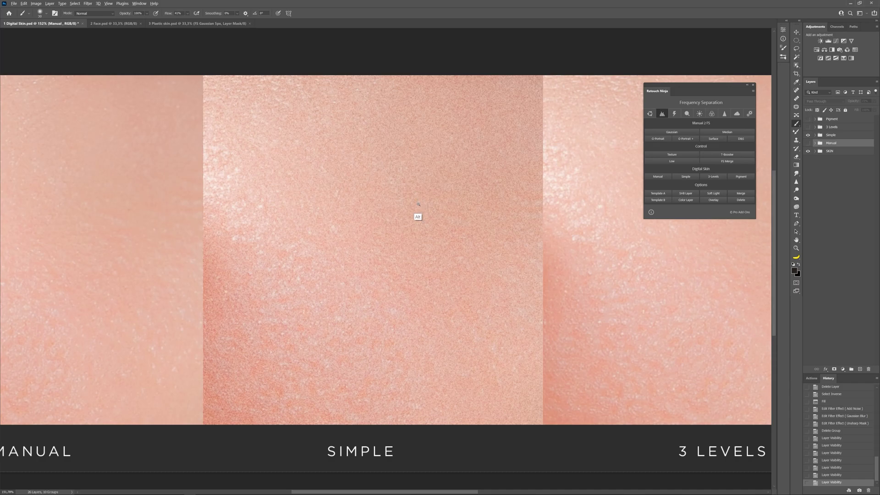
Toggle the Simple texture group to compare it with the plain skin.
scroll(423, 202, up, 2)
scroll(424, 202, up, 2)
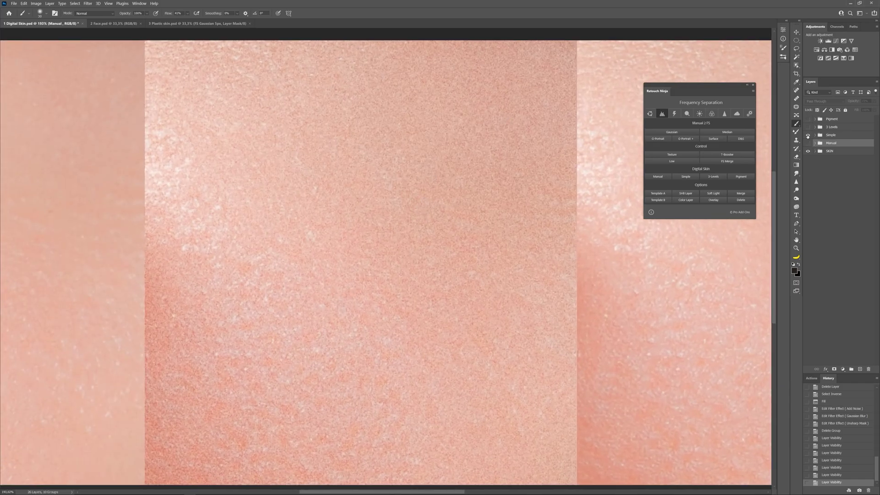
click(807, 137)
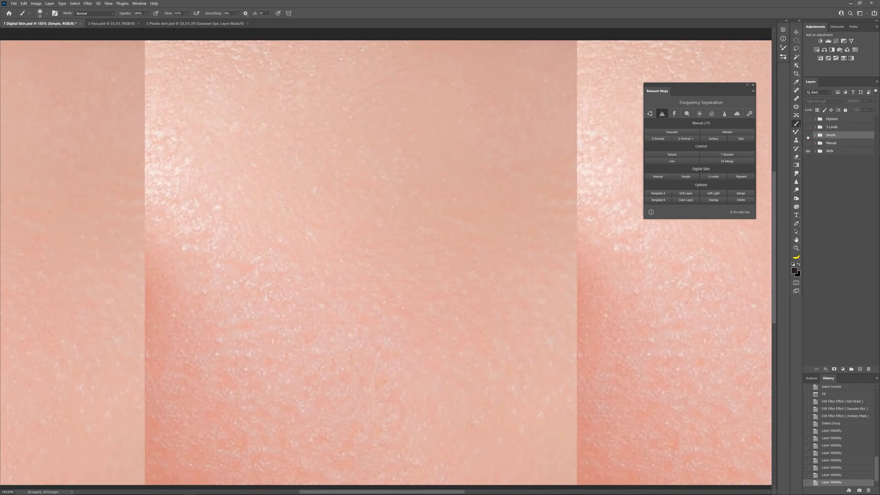
click(807, 135)
click(808, 135)
click(808, 136)
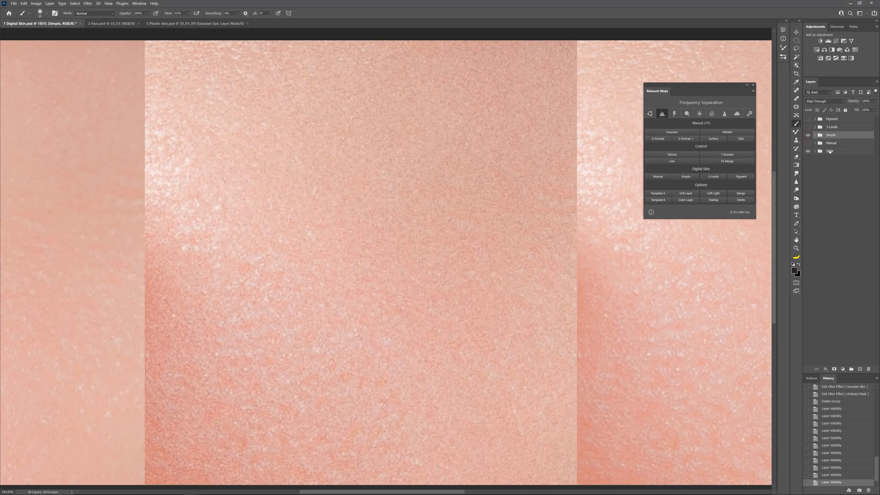
Show the Manual and 3 Levels texture groups with the four swatches centred in view.
click(807, 143)
scroll(497, 213, down, 3)
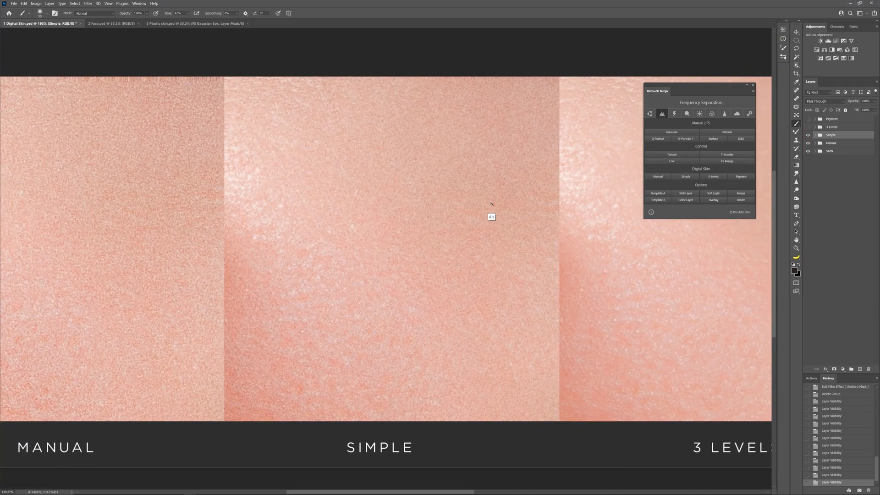
scroll(512, 197, right, 2)
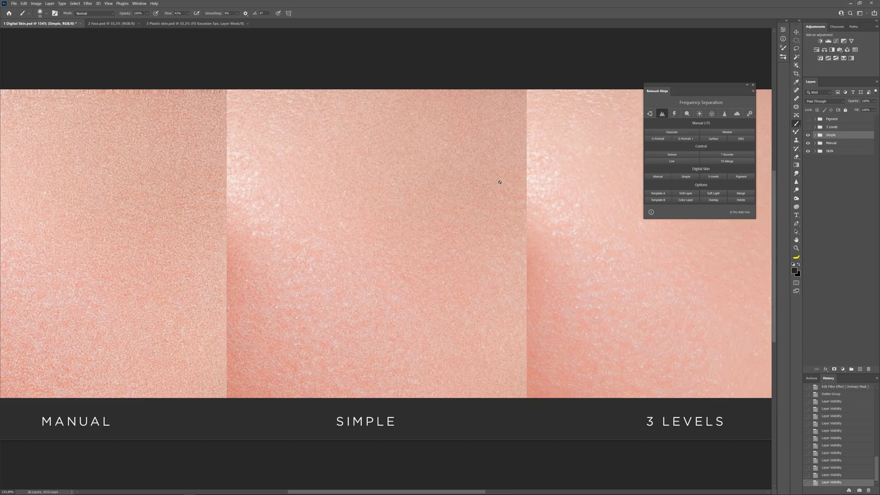
scroll(485, 211, down, 5)
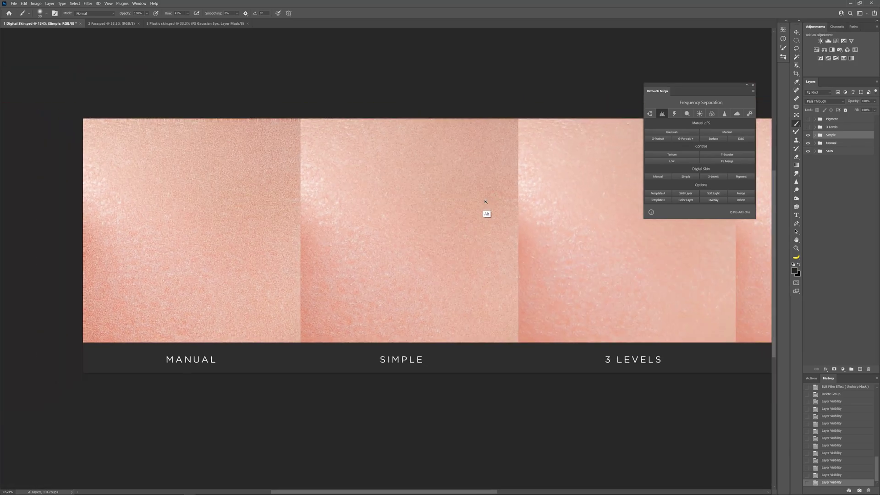
drag(424, 233, 380, 241)
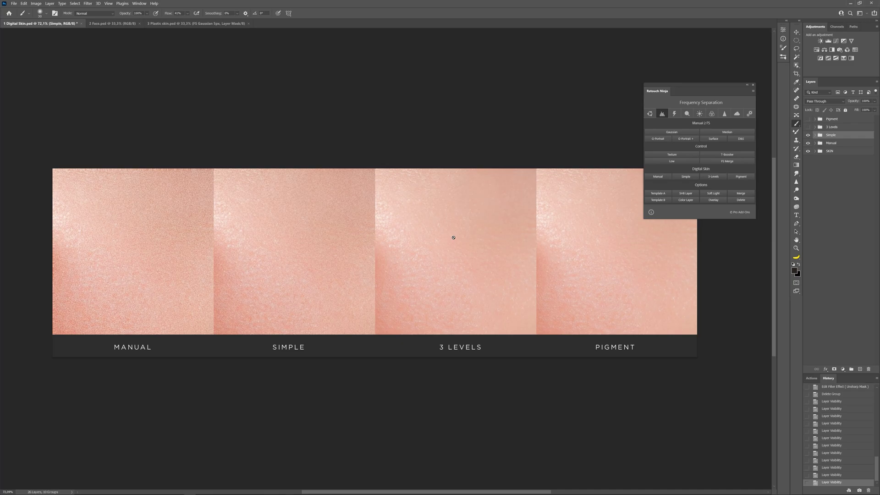
click(808, 128)
click(821, 127)
click(815, 126)
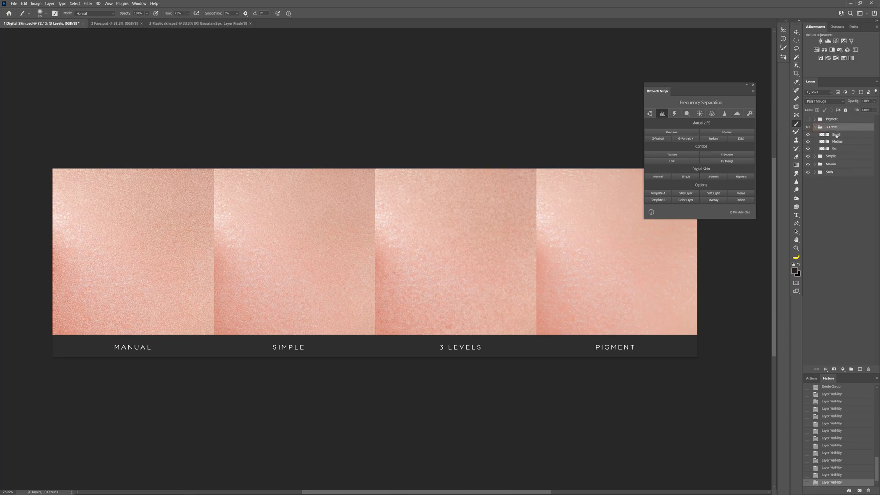
click(808, 135)
click(808, 135)
drag(517, 235, 532, 230)
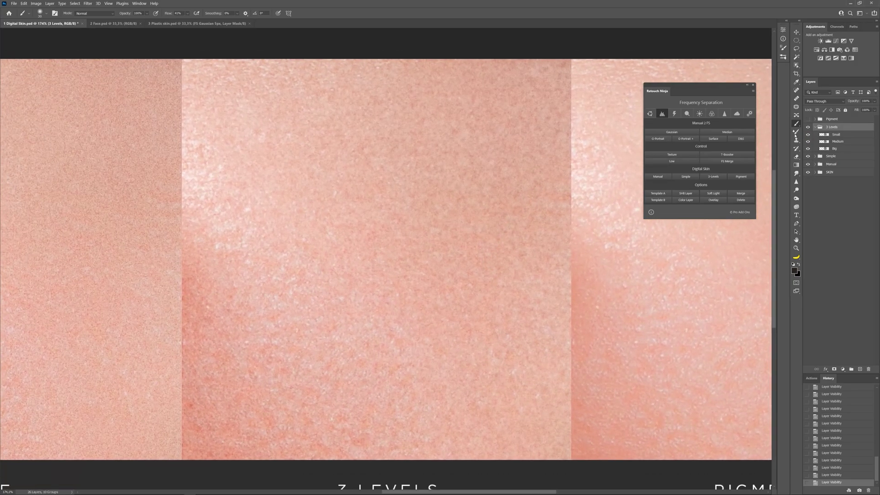
click(809, 134)
click(807, 141)
click(808, 149)
click(808, 126)
click(808, 127)
click(807, 127)
click(808, 126)
click(807, 127)
click(815, 127)
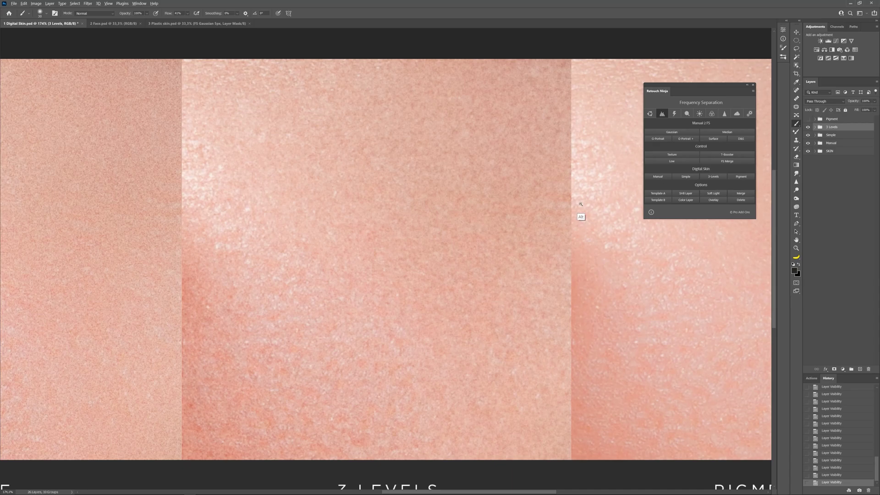
scroll(568, 215, down, 5)
scroll(562, 211, down, 1)
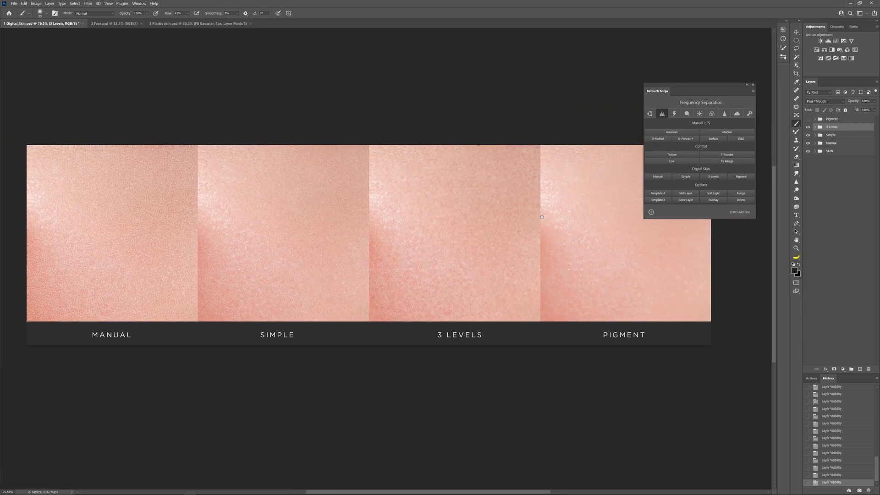
drag(542, 216, 532, 219)
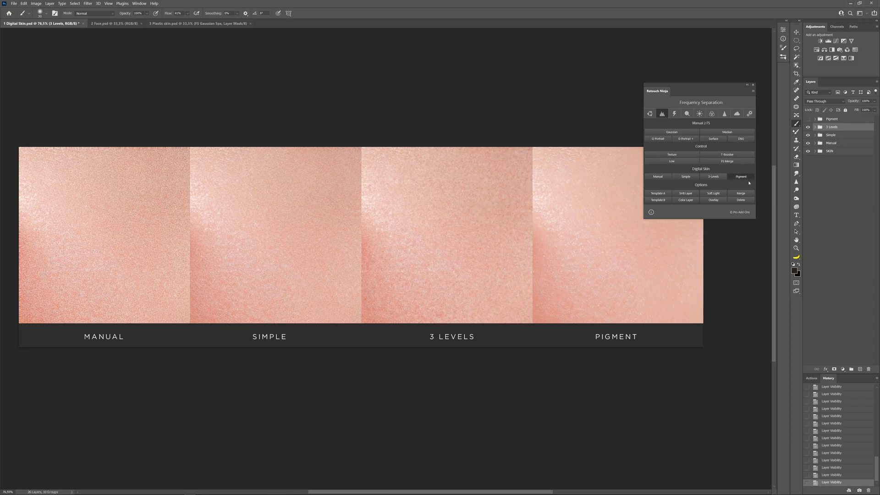
Show the Pigment group, zoom into its swatch, and expand it to reveal its Edit and Noise layers.
drag(574, 277, 420, 277)
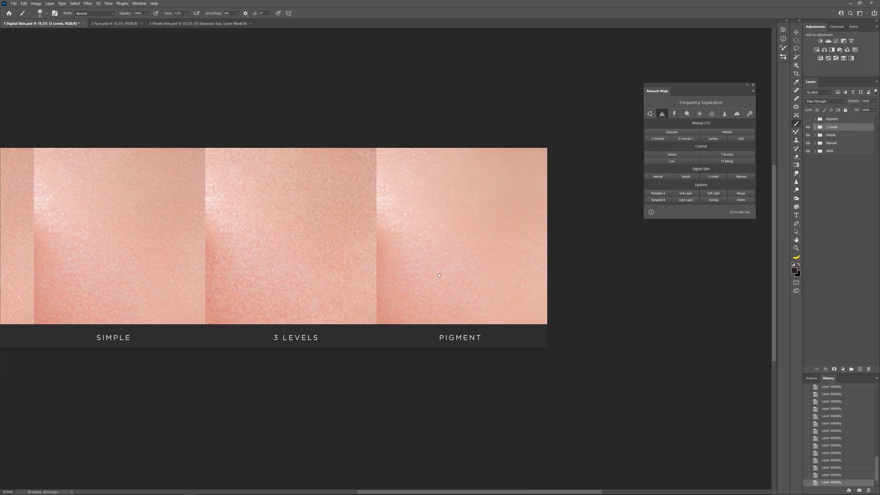
click(809, 120)
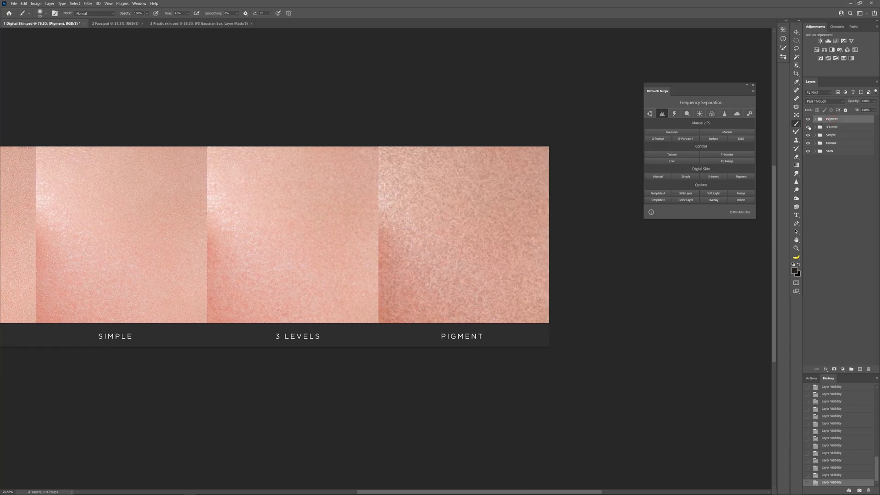
scroll(520, 223, up, 5)
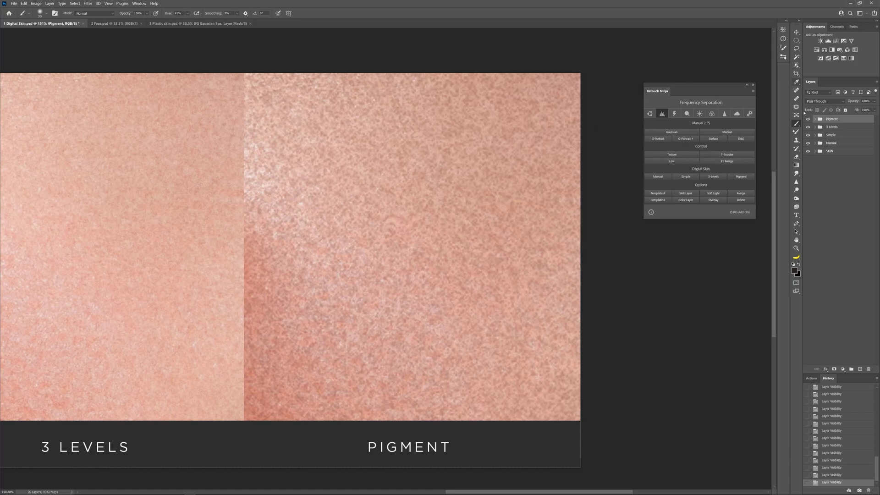
click(815, 119)
In the Pigment Edit Hue/Saturation layer, raise hue, lower saturation slightly and raise lightness.
click(834, 127)
double_click(827, 127)
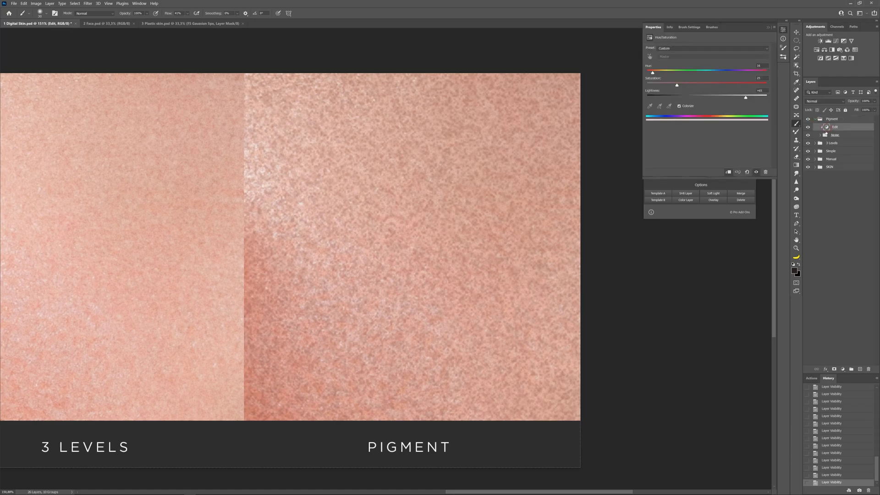
drag(652, 73, 759, 87)
drag(671, 88, 692, 87)
mouse_move(745, 98)
mouse_down()
mouse_move(762, 101)
mouse_move(715, 102)
mouse_move(757, 105)
mouse_up()
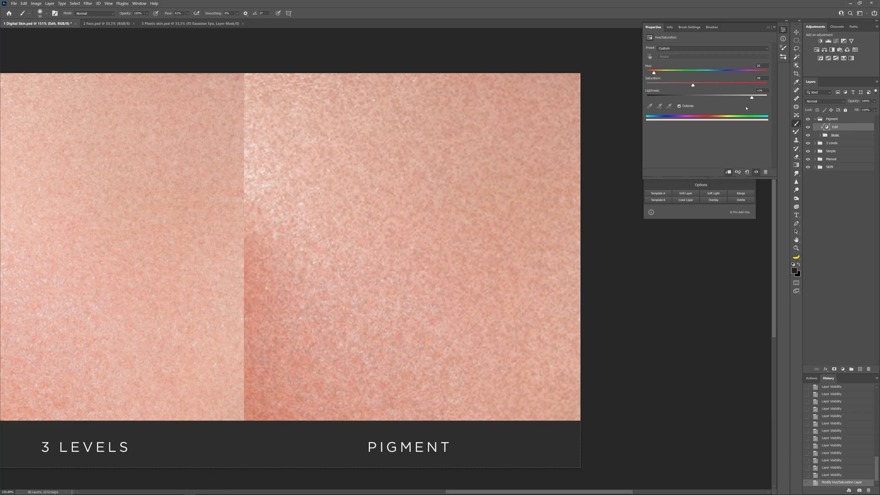
Toggle the 20, 15, 10 and 5 px noise layers to compare, then collapse the Pigment group.
click(820, 135)
click(808, 143)
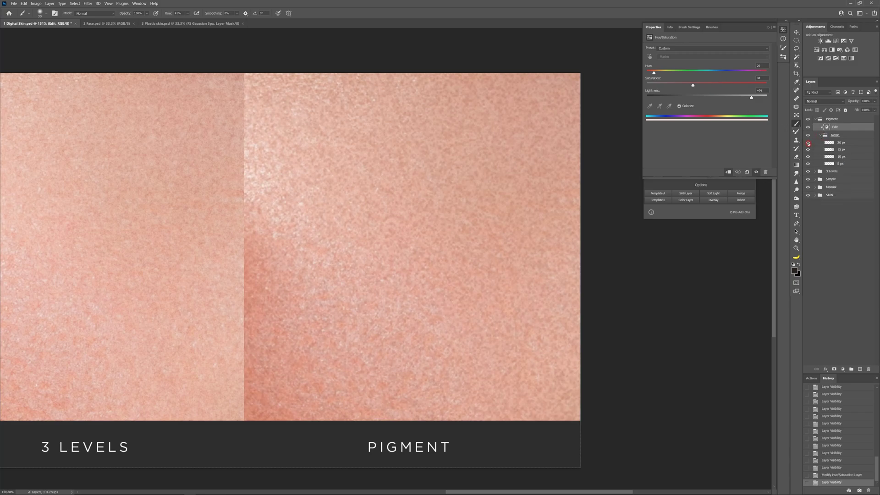
click(808, 143)
click(808, 150)
click(808, 150)
click(808, 157)
click(808, 157)
click(808, 164)
click(808, 164)
click(815, 119)
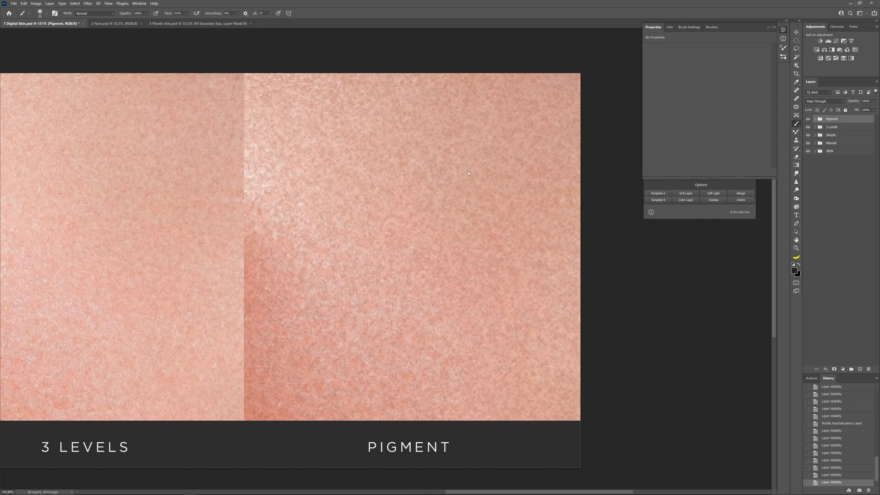
scroll(454, 196, down, 1)
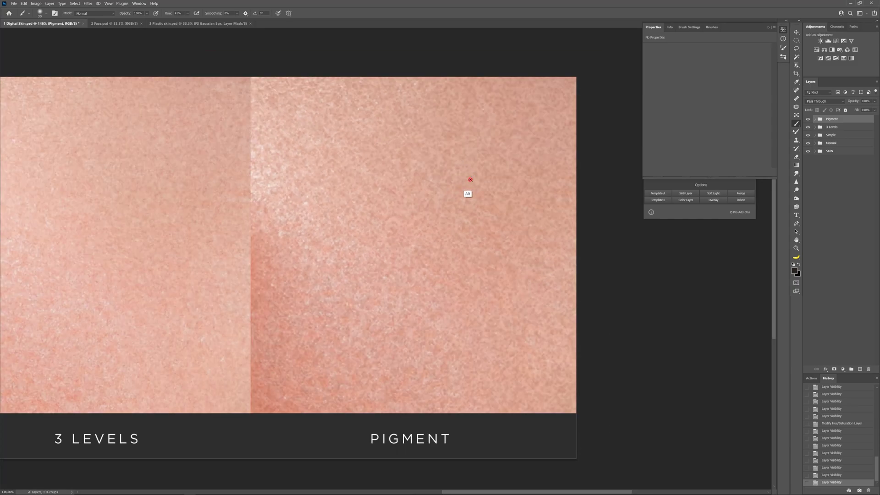
scroll(470, 179, down, 6)
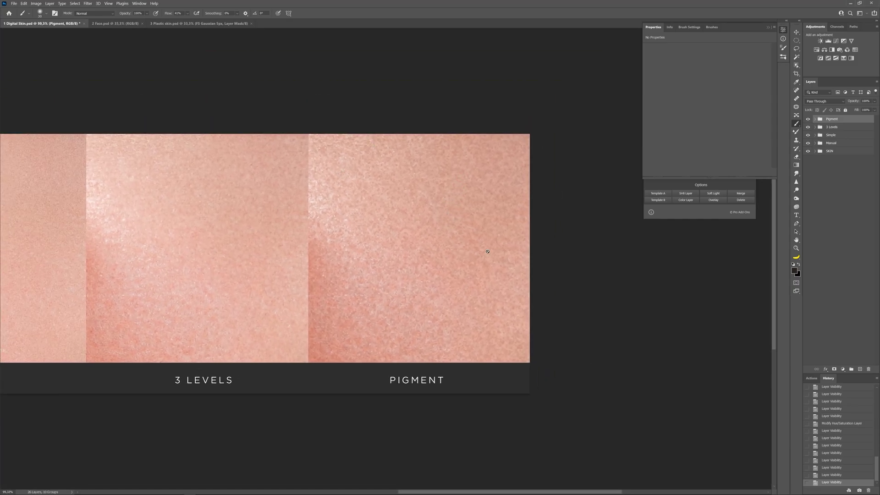
scroll(343, 235, left, 3)
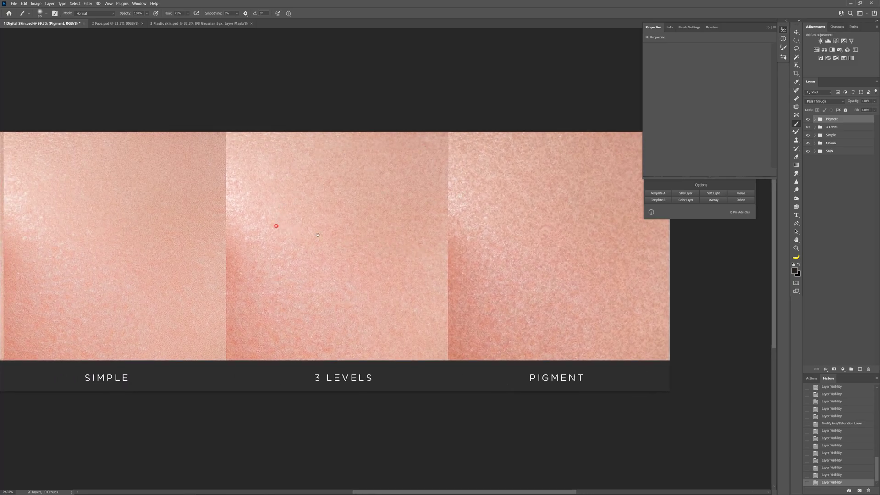
scroll(465, 205, left, 4)
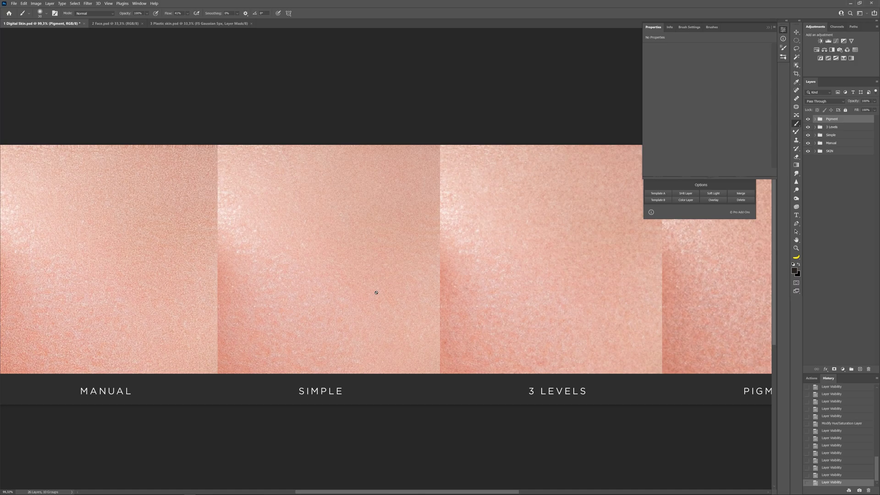
scroll(404, 241, left, 4)
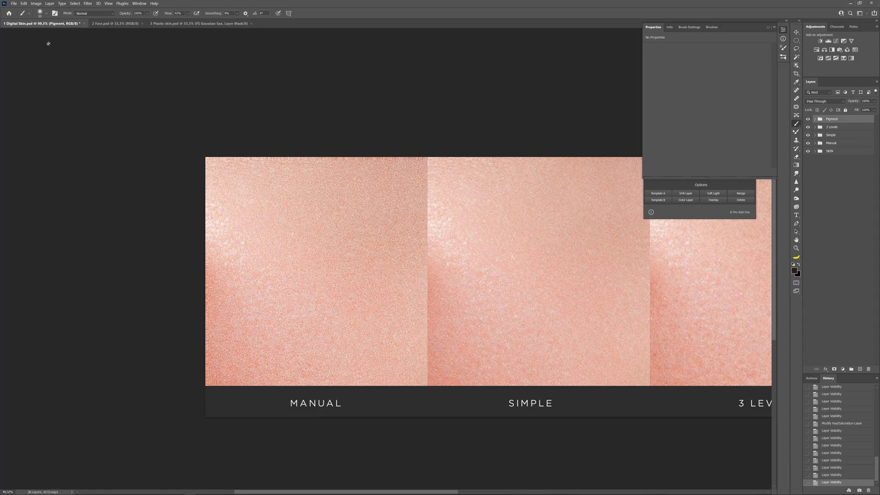
Switch to the 2 Face.psd document.
click(106, 25)
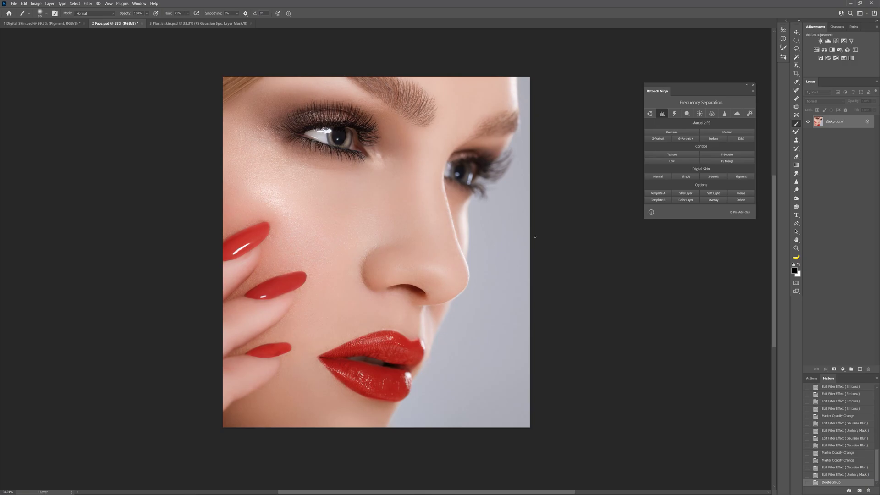
Add a Manual Digital Skin texture to the face and zoom into the cheek.
click(657, 176)
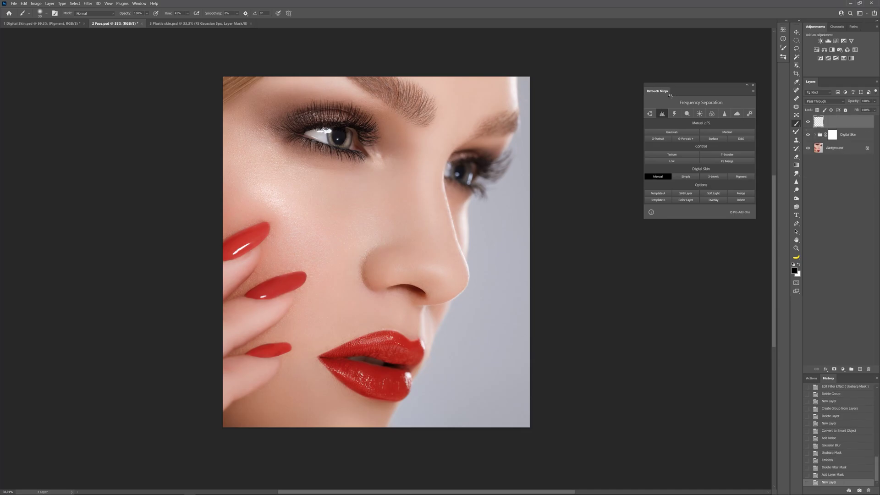
scroll(341, 159, up, 6)
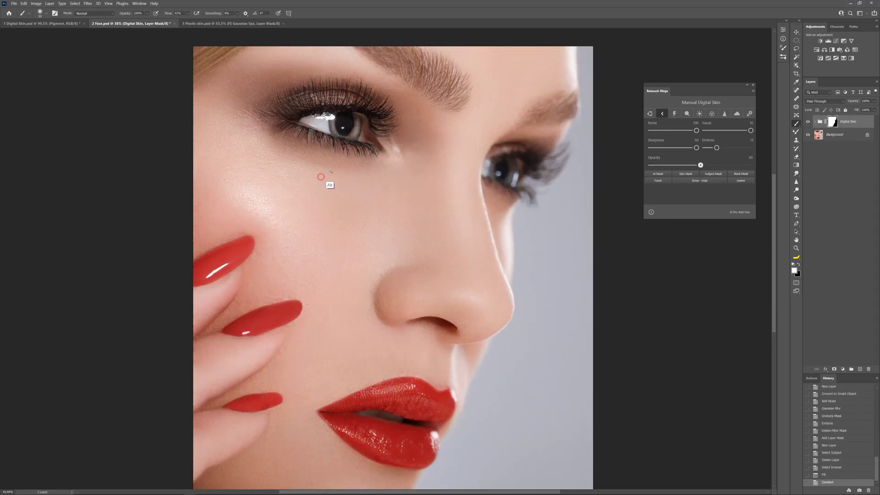
scroll(341, 158, down, 3)
scroll(367, 183, left, 3)
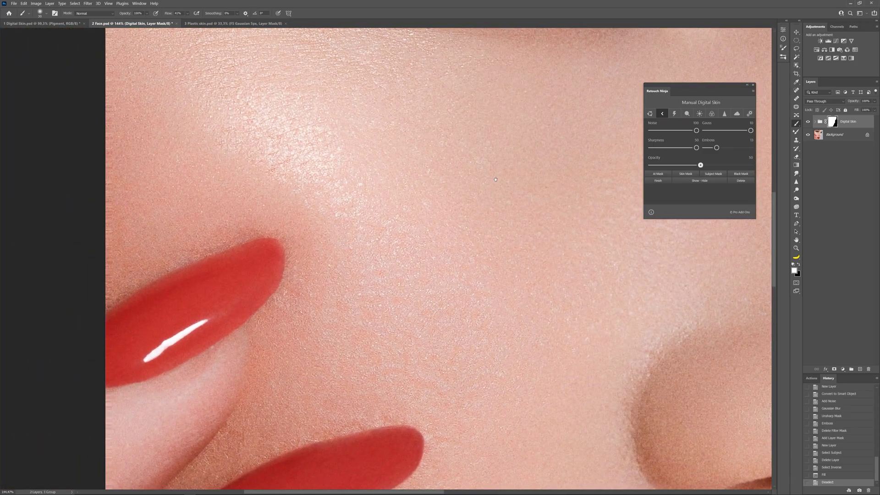
scroll(429, 217, up, 3)
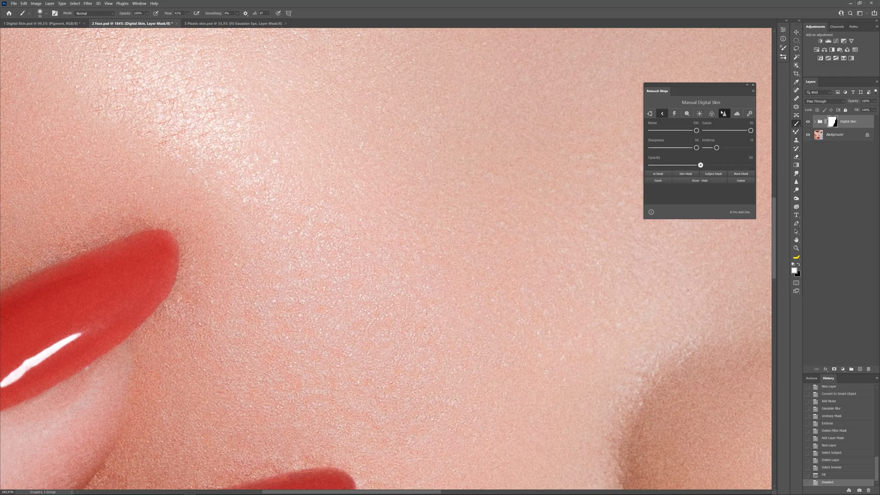
Set the texture's noise to 97 and blur to 9, lower sharpness, and set opacity to 70%.
mouse_move(697, 131)
mouse_down()
mouse_move(680, 131)
mouse_move(695, 131)
mouse_up()
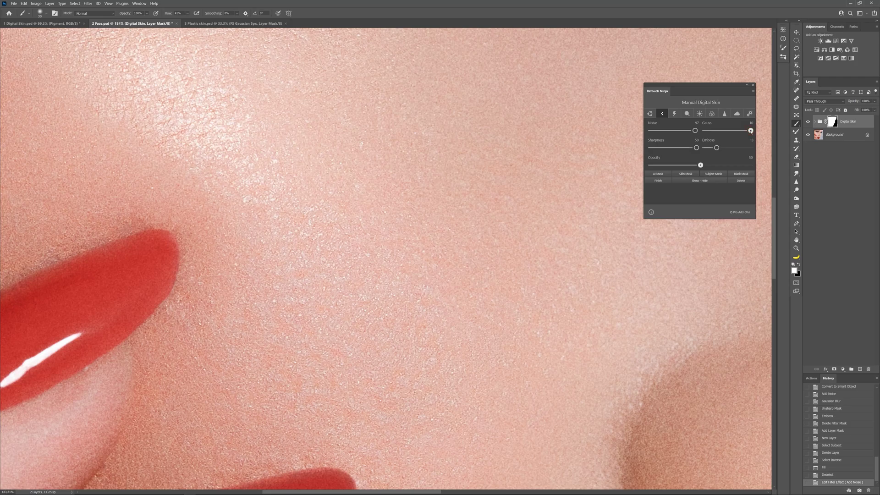
drag(750, 131, 746, 132)
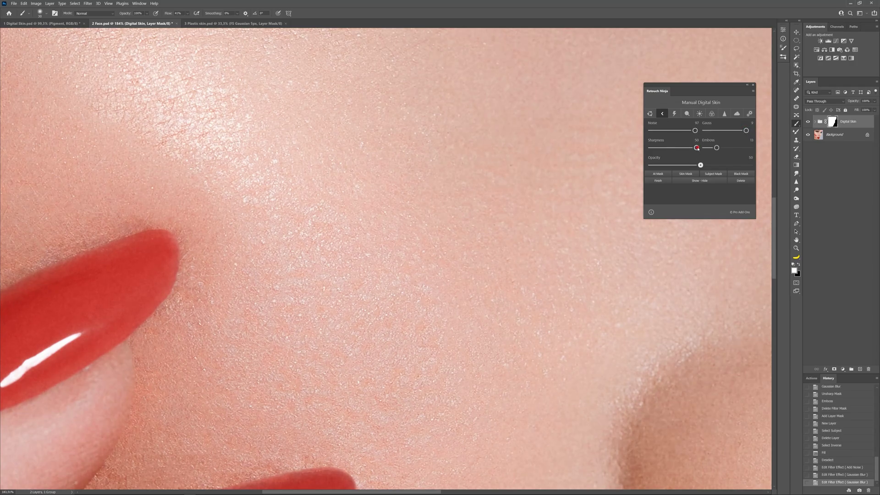
mouse_move(696, 149)
mouse_down()
mouse_move(683, 150)
mouse_move(690, 149)
mouse_move(687, 165)
mouse_move(701, 165)
mouse_up()
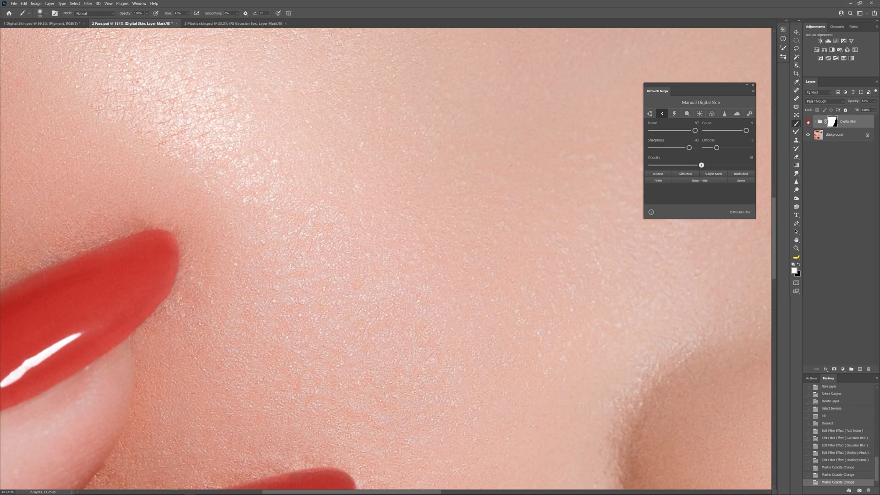
click(808, 121)
click(807, 122)
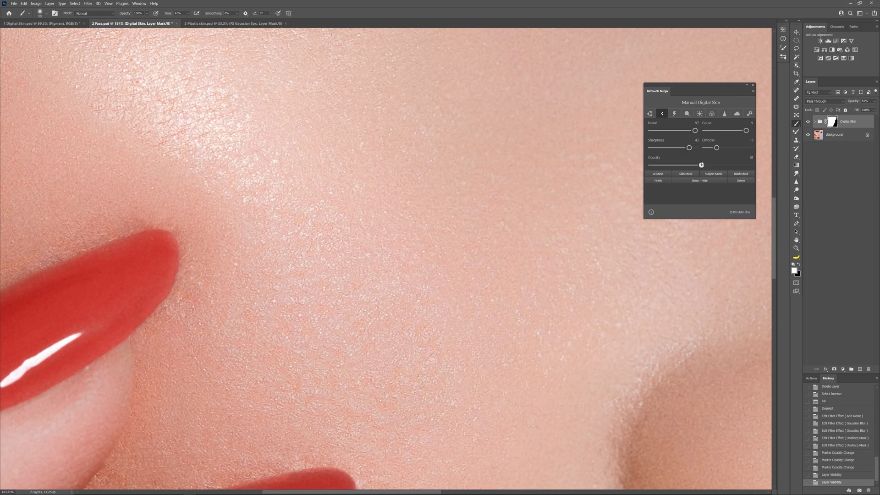
drag(701, 164, 720, 165)
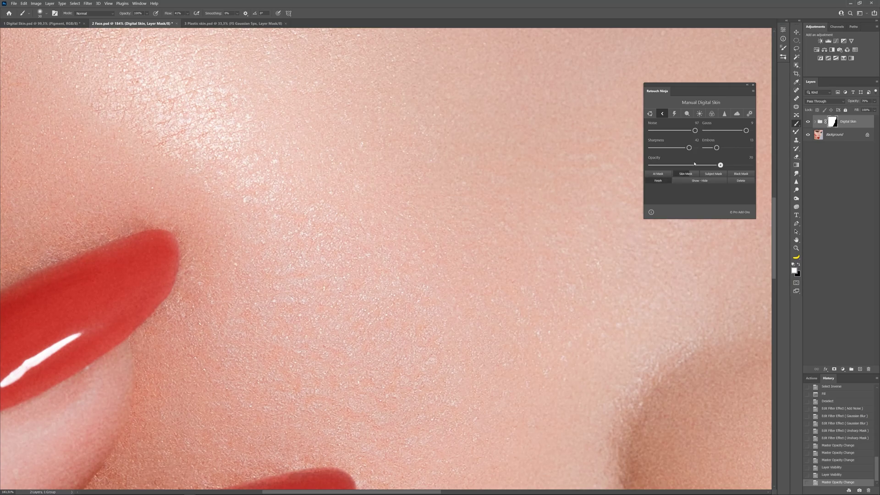
click(696, 181)
click(695, 182)
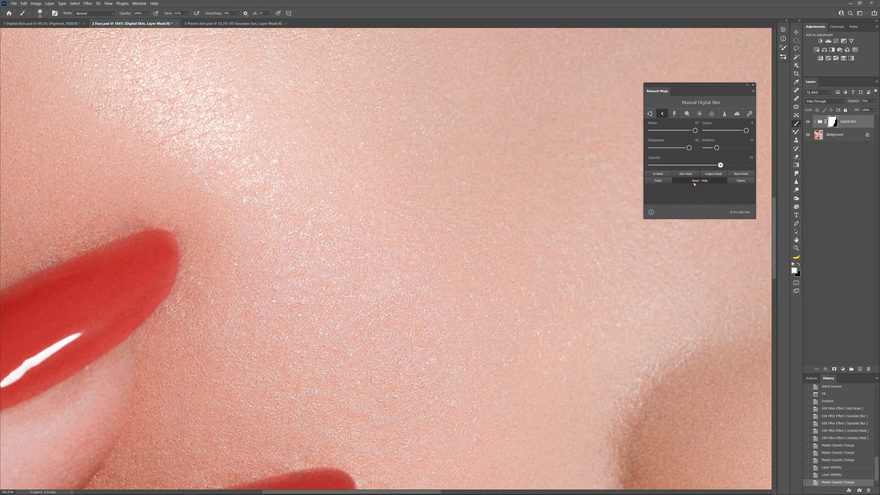
click(695, 182)
click(697, 181)
click(696, 181)
click(696, 182)
click(697, 182)
scroll(418, 269, up, 5)
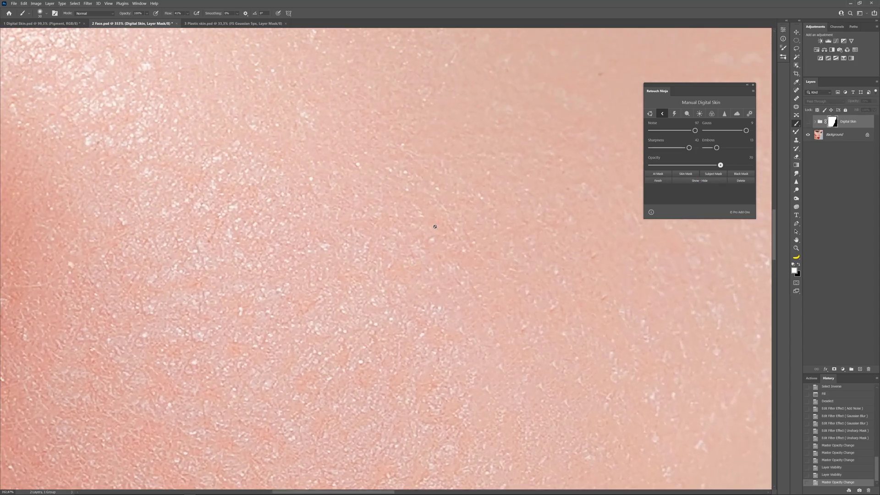
click(688, 182)
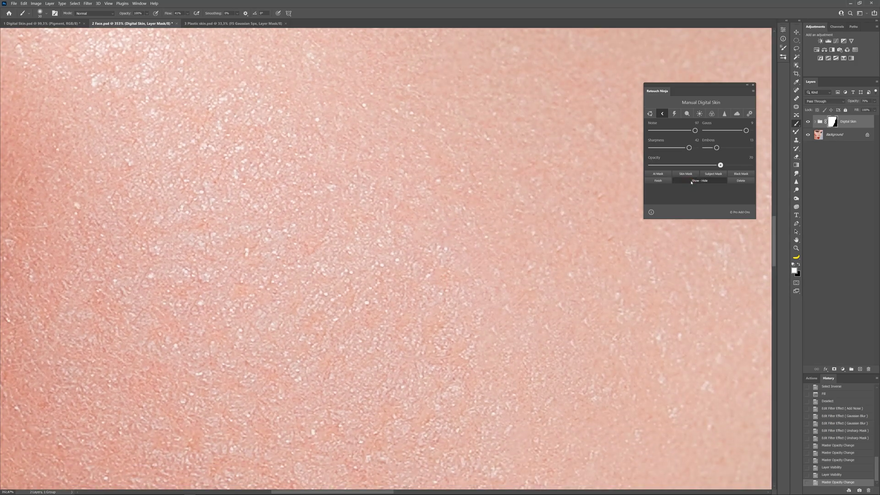
click(691, 181)
click(691, 182)
click(692, 181)
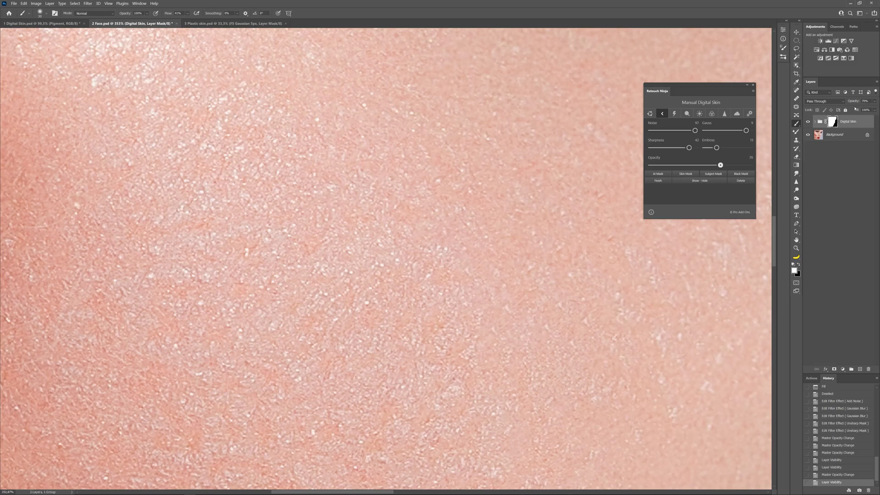
Try the AI Mask and Skin Mask, then apply the Subject Mask to the Digital Skin group.
click(661, 174)
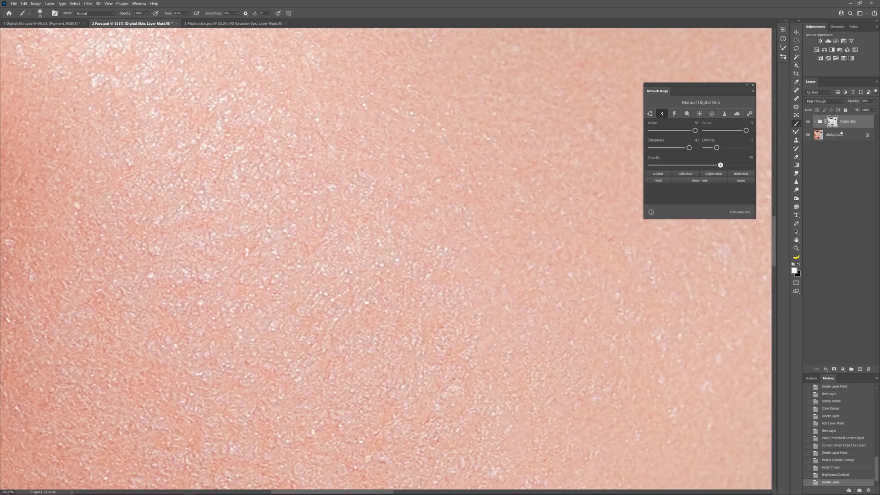
click(686, 175)
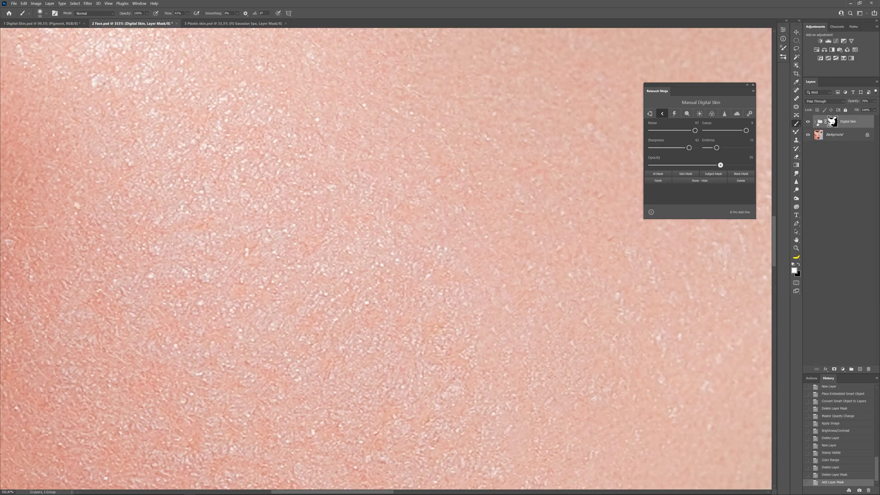
click(714, 174)
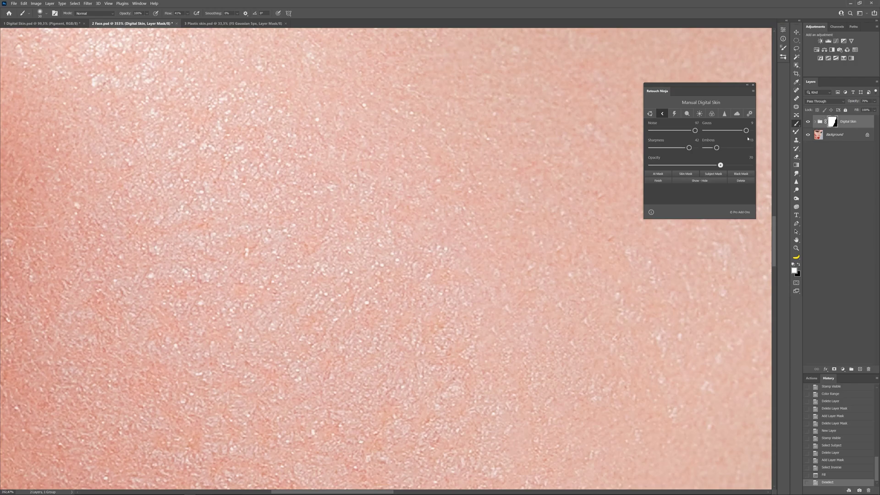
Zoom in, set black as the painting colour for the mask, and check the brush flow.
scroll(520, 210, down, 6)
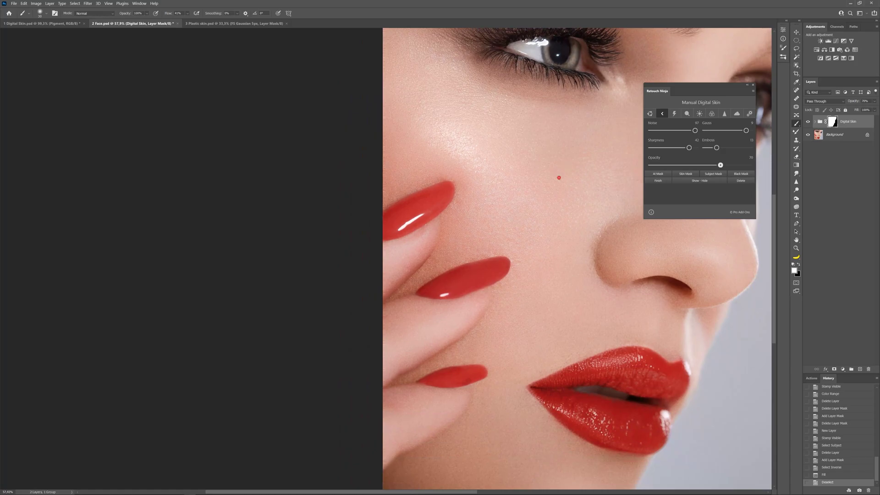
scroll(455, 216, up, 2)
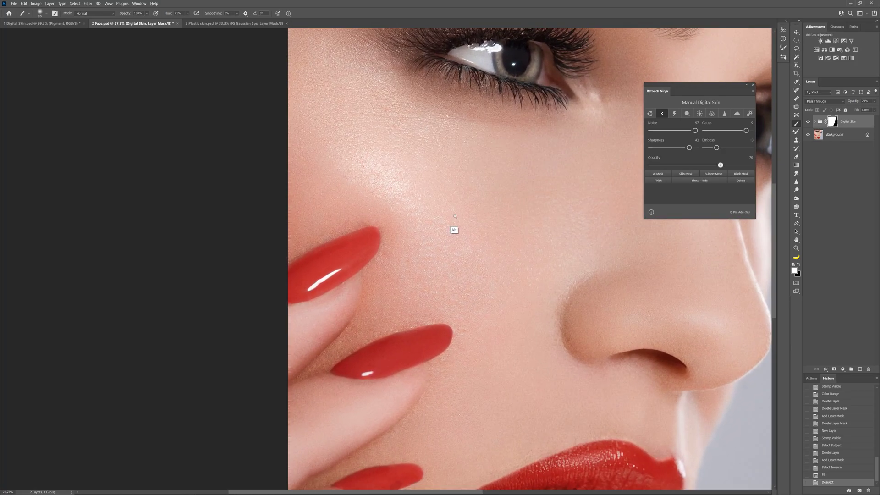
scroll(455, 216, up, 1)
click(800, 265)
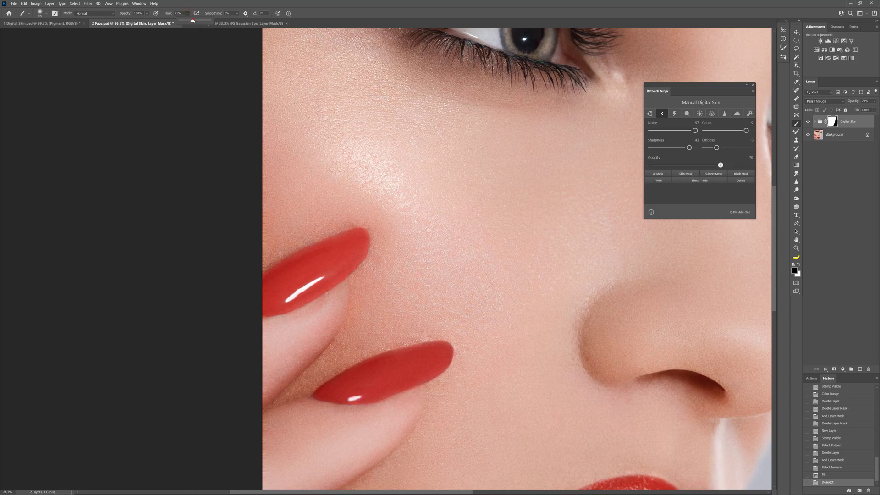
click(188, 13)
click(340, 250)
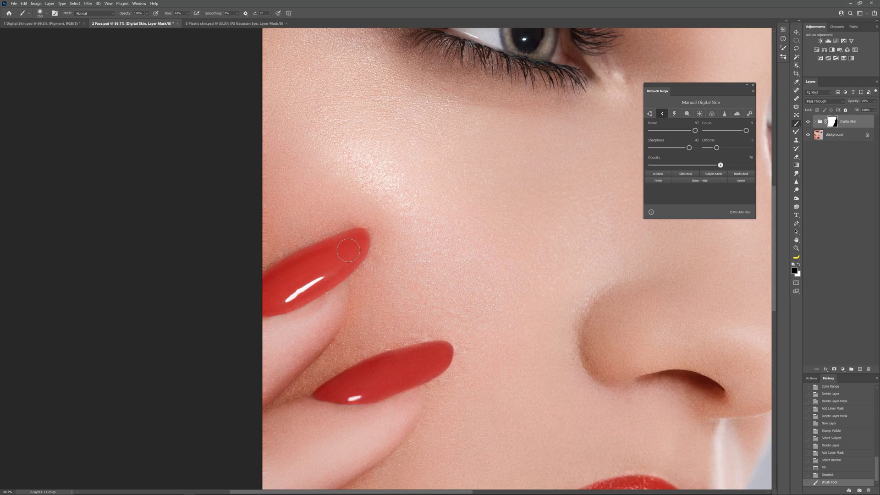
Paint black on the mask to remove the texture from the red nail, resizing the brush as needed.
click(339, 253)
click(329, 268)
click(329, 268)
click(346, 247)
click(321, 251)
key(bracketleft)
key(bracketleft)
key(bracketleft)
click(303, 290)
click(360, 242)
click(356, 239)
click(277, 271)
click(328, 252)
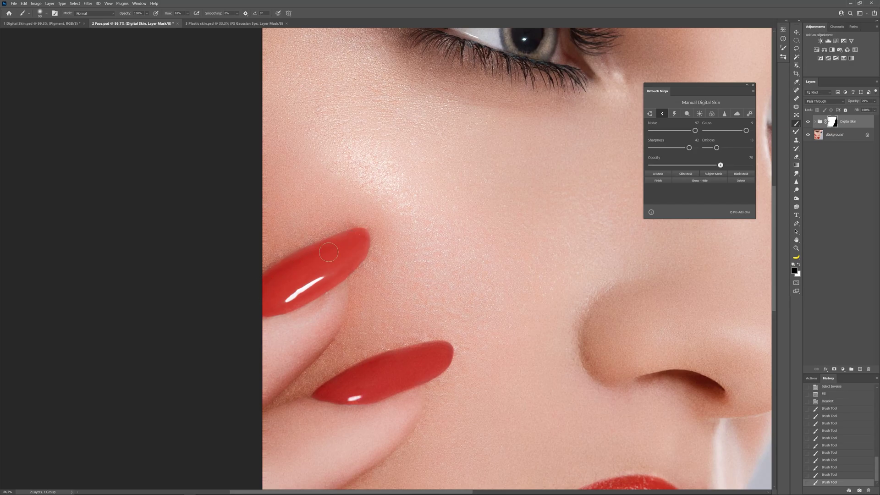
key(bracketright)
key(bracketright)
key(bracketright)
click(280, 289)
key(bracketleft)
key(bracketleft)
key(bracketleft)
click(356, 250)
key(bracketleft)
key(bracketleft)
key(bracketleft)
key(bracketleft)
key(bracketleft)
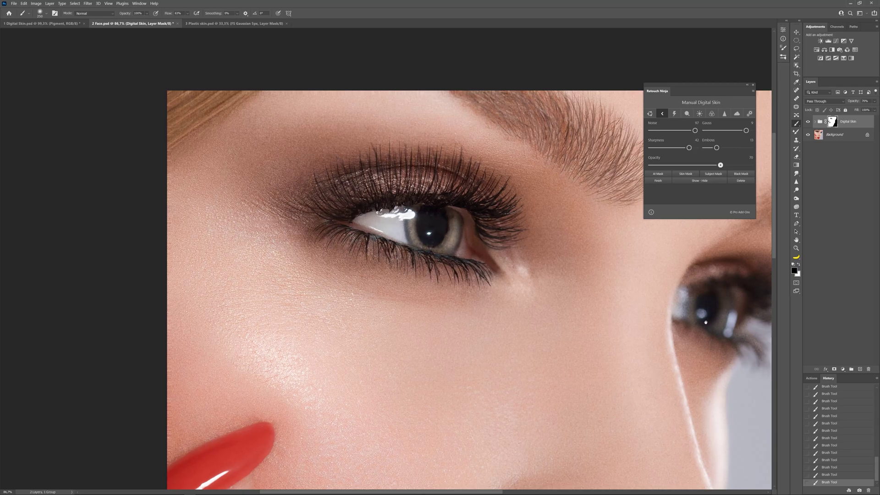
Move to the second eye, eyebrow and lips, resizing the brush for the lip corner and upper lip.
drag(705, 322, 572, 277)
key(bracketleft)
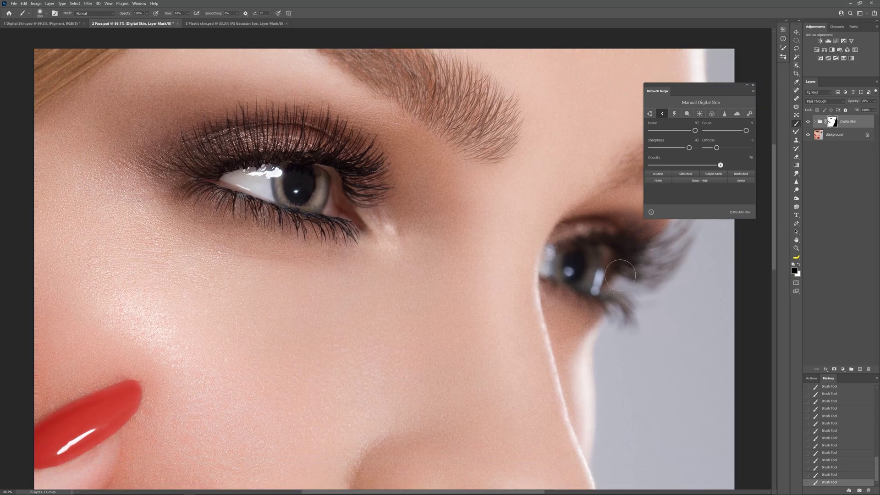
key(bracketright)
drag(432, 61, 429, 184)
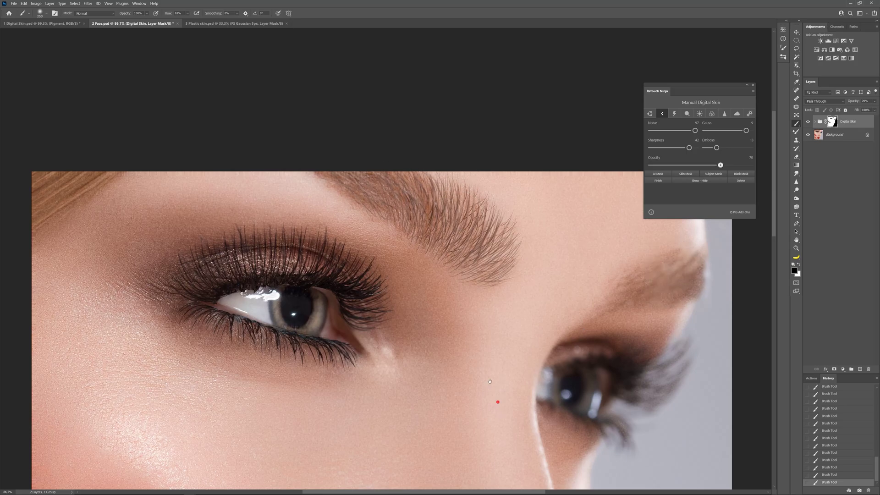
scroll(489, 381, down, 10)
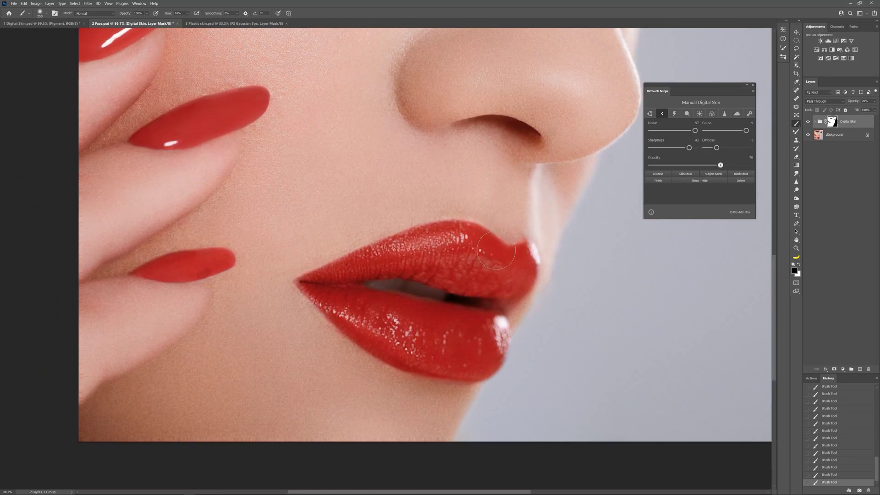
key(bracketleft)
key(bracketright)
key(bracketright)
key(bracketright)
key(bracketleft)
key(bracketleft)
key(bracketleft)
key(bracketleft)
key(bracketleft)
key(bracketright)
key(bracketleft)
key(bracketleft)
key(bracketleft)
key(bracketright)
key(bracketright)
key(bracketright)
key(bracketright)
key(bracketright)
key(bracketleft)
key(bracketleft)
key(bracketleft)
Bake the Digital Skin effect into a single Digital Skin Completed layer.
scroll(489, 311, down, 5)
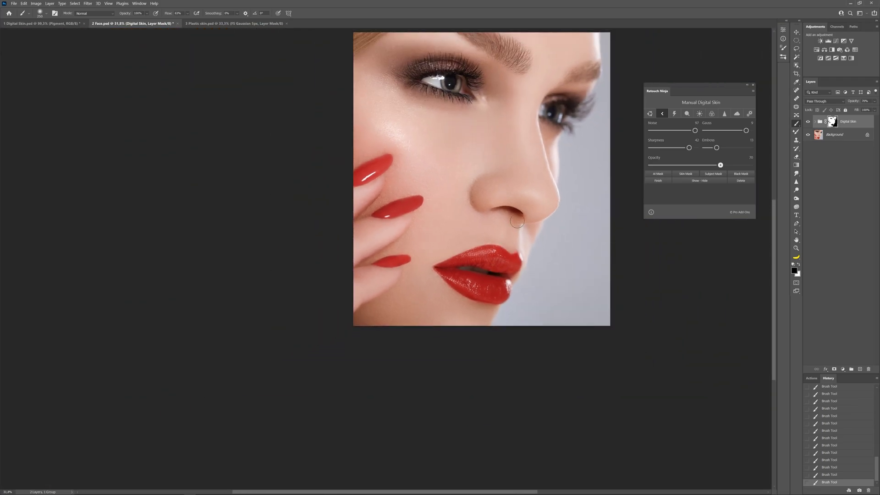
scroll(418, 240, up, 3)
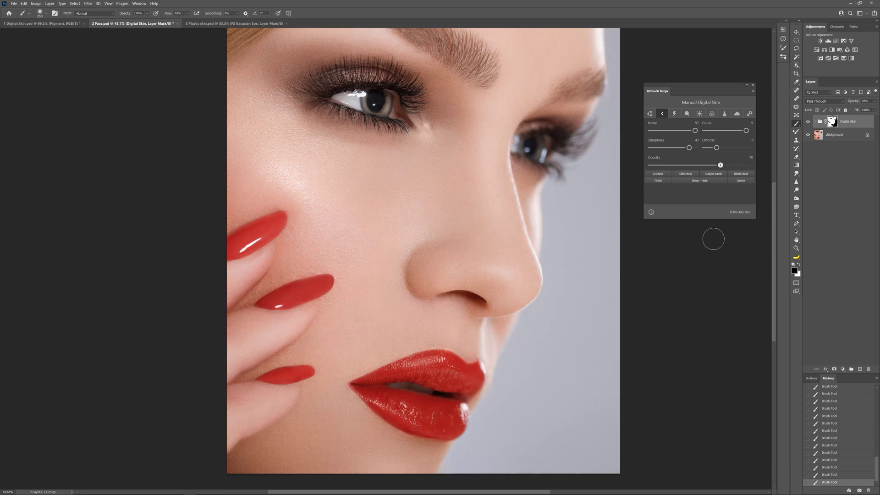
click(655, 181)
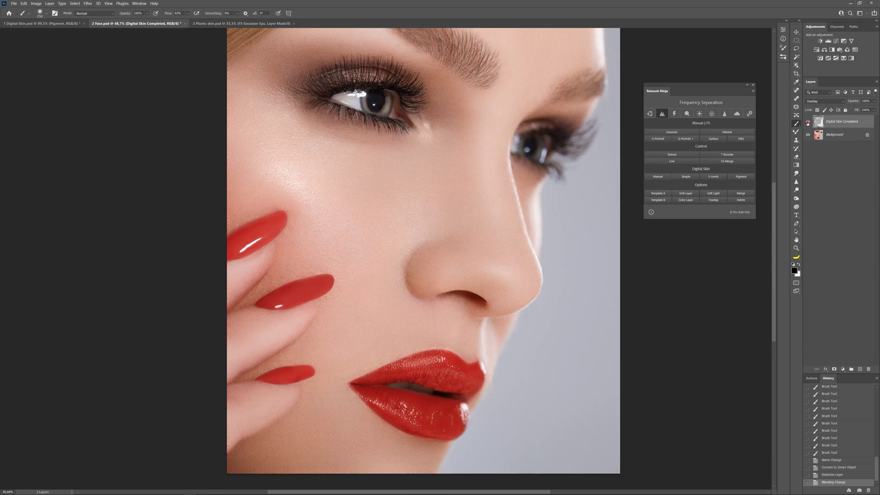
Compare Digital Skin Completed with the original, then delete that layer.
click(807, 122)
click(808, 122)
click(807, 122)
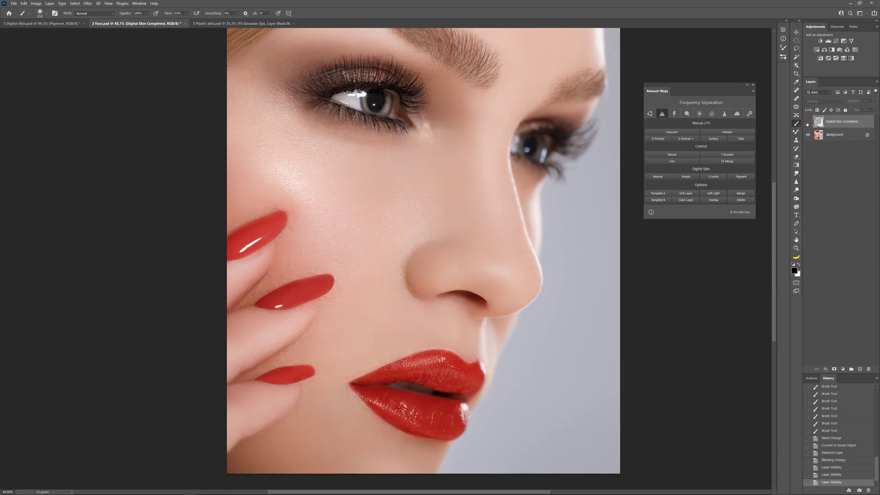
click(806, 122)
drag(856, 124, 868, 369)
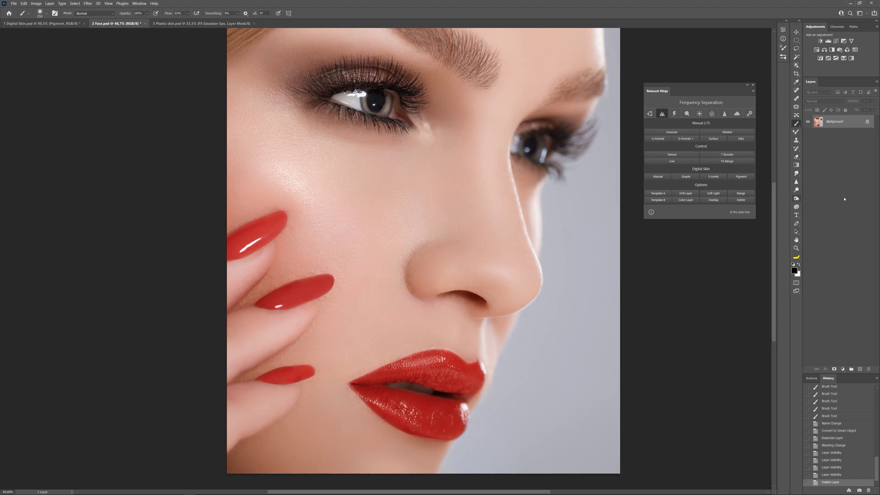
Create a Background copy and apply Retouch Ninja's Simple grain to it three times.
drag(851, 125, 860, 369)
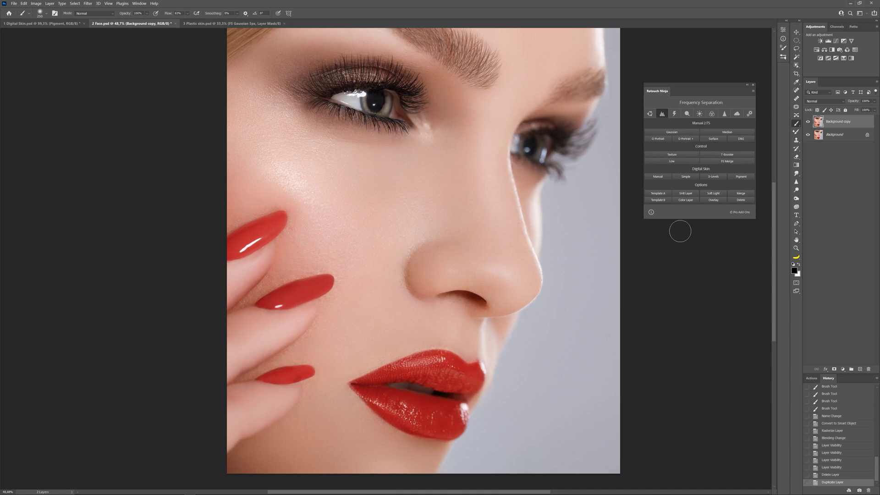
click(683, 177)
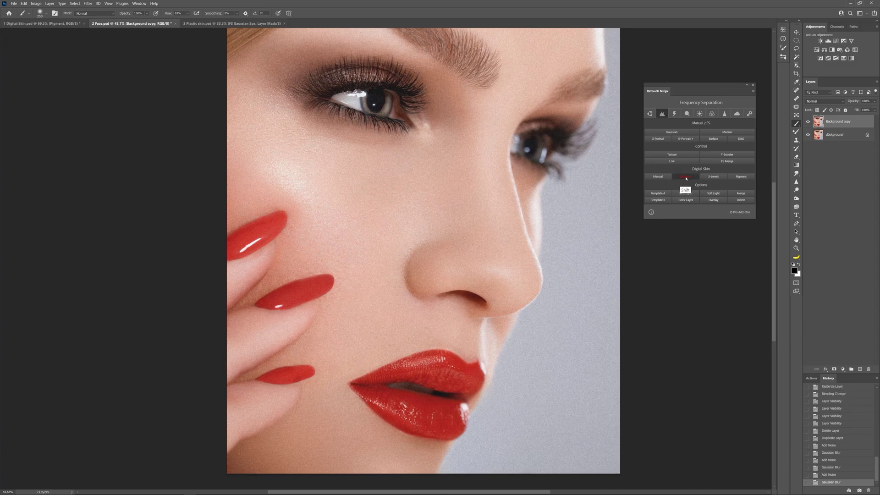
click(686, 177)
click(688, 176)
Add a white mask to Background copy and start painting the grain out in black.
click(834, 369)
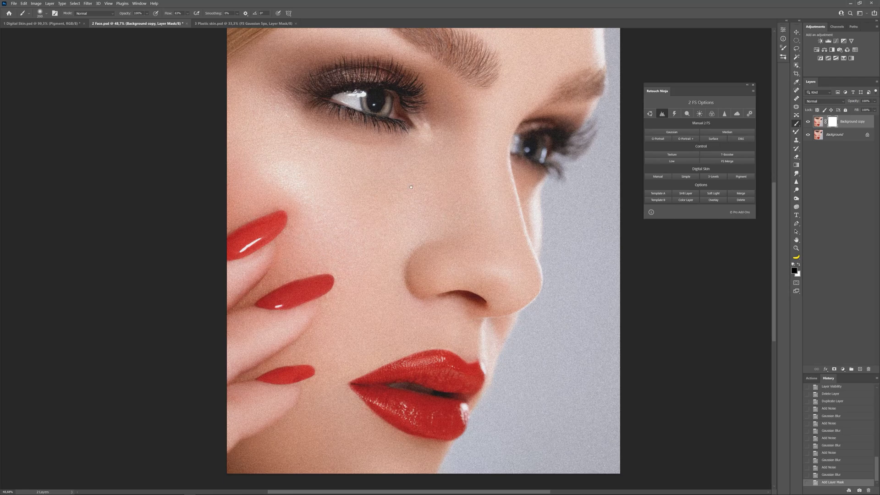
scroll(380, 312, up, 2)
click(370, 176)
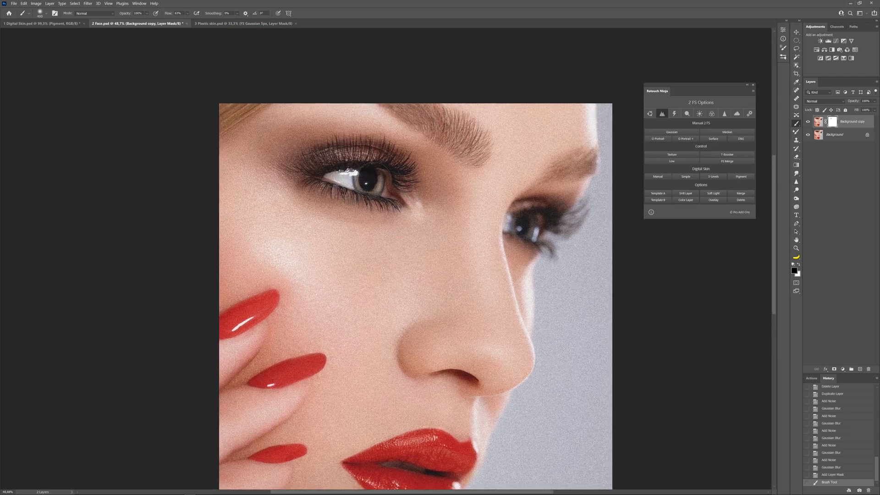
click(387, 184)
key(bracketleft)
key(bracketleft)
key(bracketleft)
click(540, 217)
key(bracketright)
Paint the grain out around the right eye and nearby areas.
click(521, 229)
click(522, 227)
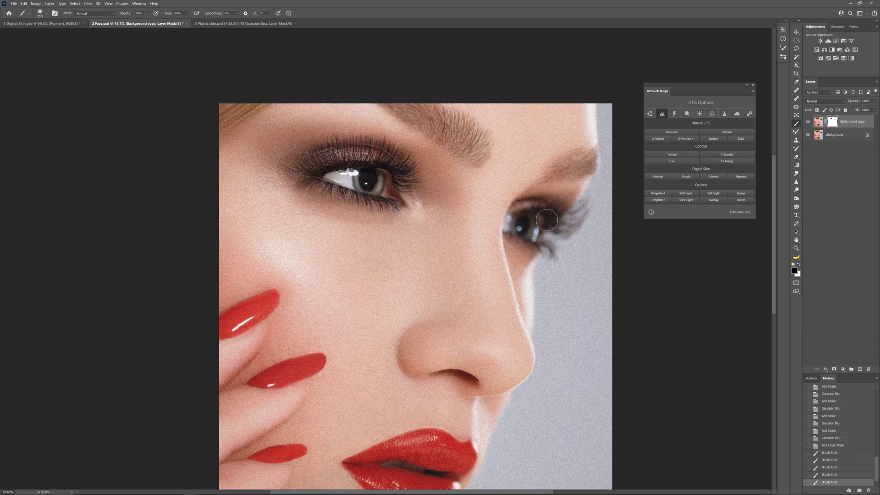
click(521, 228)
key(bracketright)
click(440, 125)
click(531, 219)
click(573, 165)
click(532, 216)
key(bracketleft)
key(bracketleft)
Remove the grain from the middle and top nails with a smaller brush, then size the brush for the lips.
drag(383, 304, 422, 228)
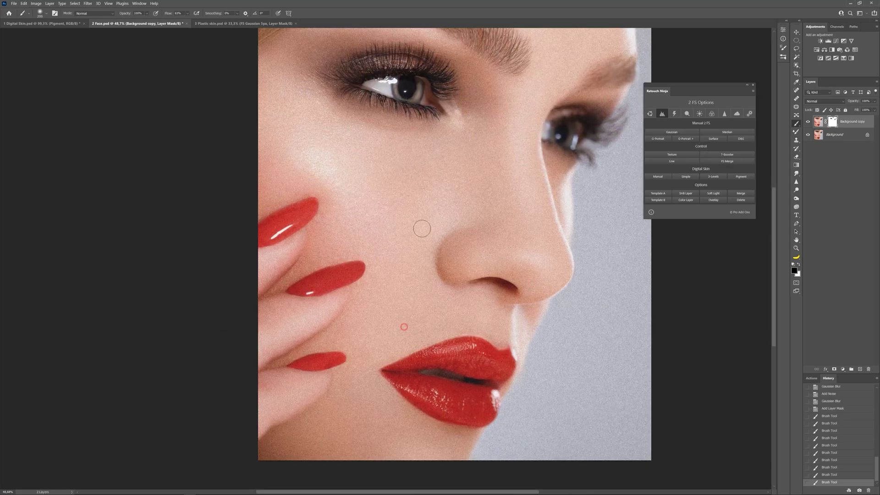
key(bracketleft)
key(bracketleft)
mouse_move(305, 283)
mouse_down()
mouse_move(339, 268)
mouse_move(296, 290)
mouse_move(357, 268)
mouse_up()
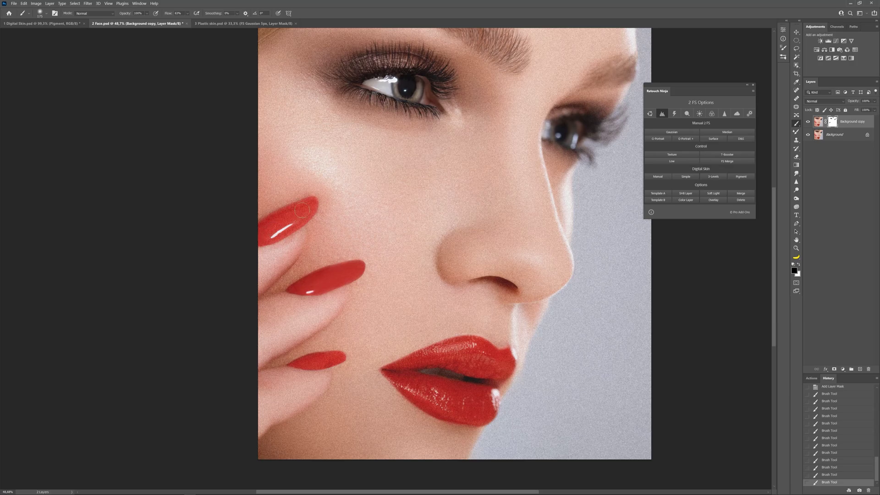
drag(306, 206, 272, 222)
key(bracketright)
key(bracketright)
key(bracketright)
key(bracketright)
key(bracketright)
key(bracketleft)
key(bracketleft)
key(bracketleft)
key(bracketleft)
Try AI Mask, Skin Mask and Subject Mask on the grainy copy, then delete Background copy.
click(674, 113)
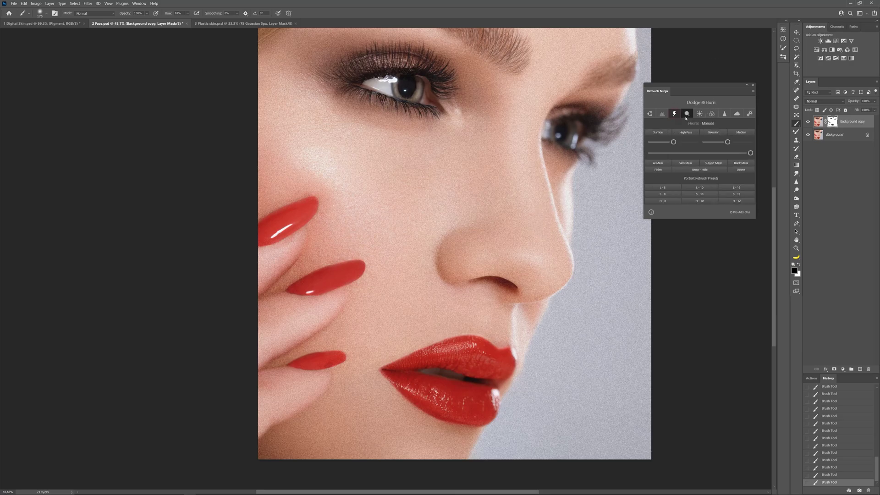
click(658, 163)
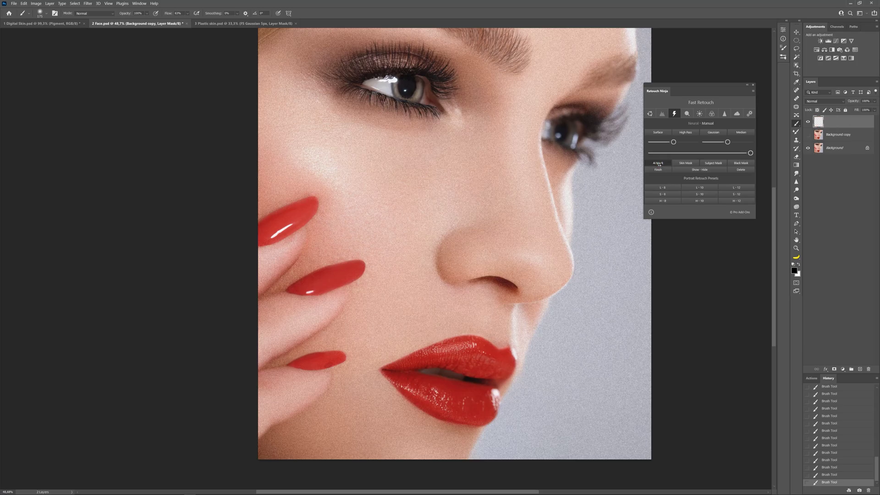
click(686, 164)
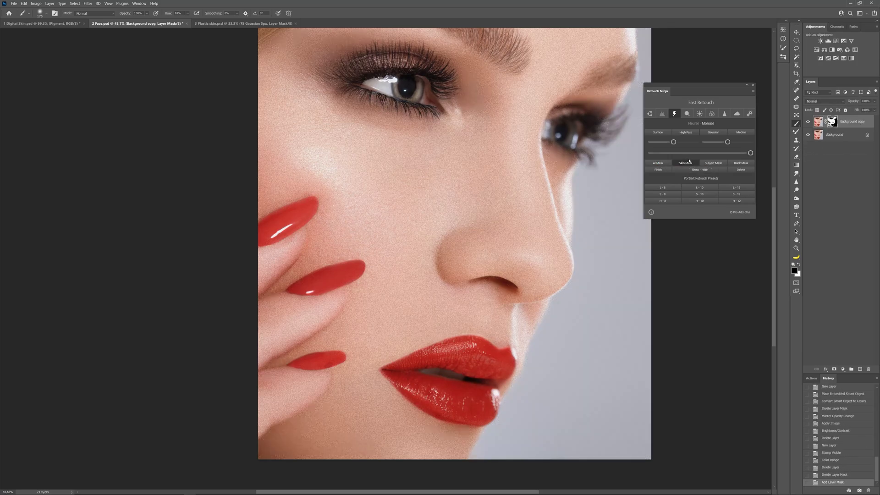
click(711, 164)
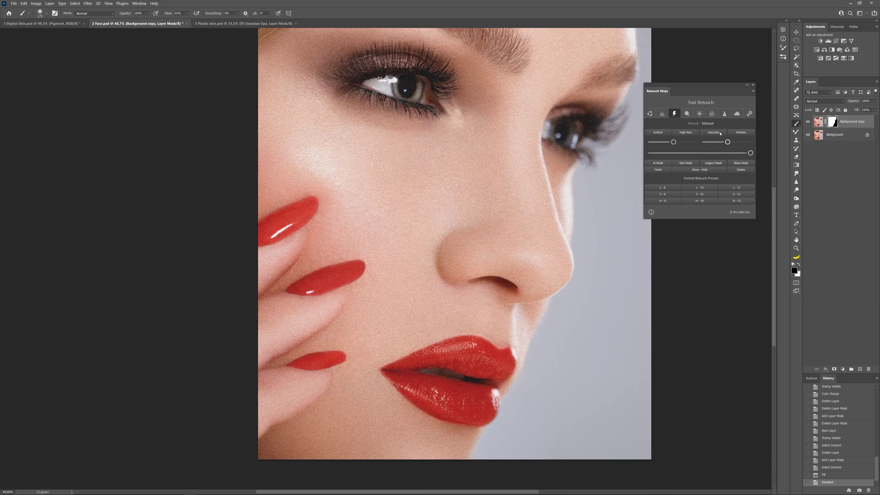
click(688, 164)
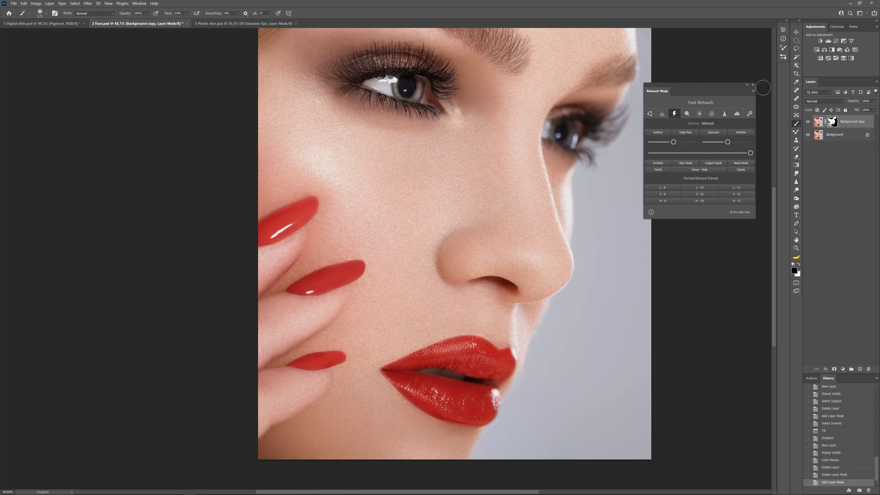
drag(861, 124, 867, 369)
click(662, 114)
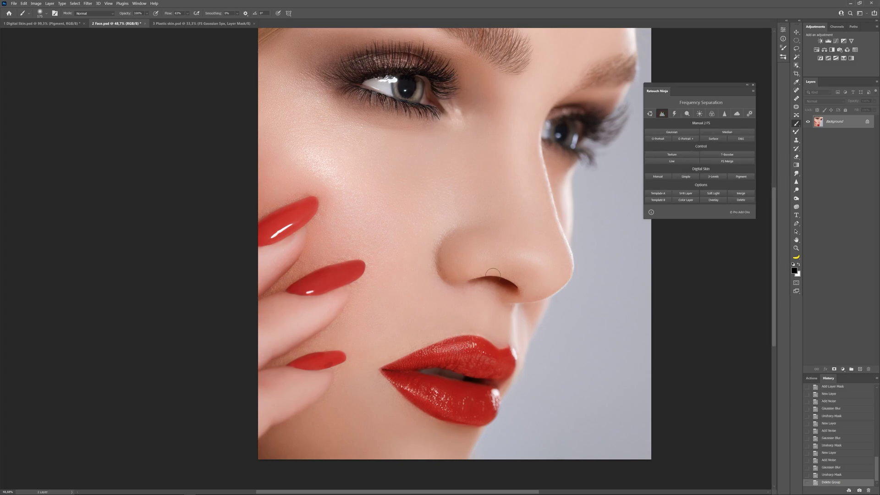
Create a 3-Levels Digital Texture group and paint white on its mask over the cheek and nose.
click(714, 177)
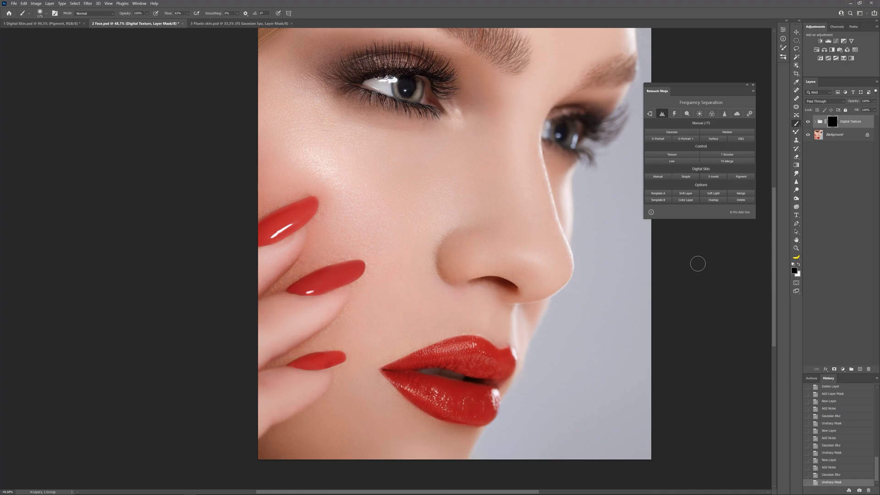
key(x)
drag(389, 191, 398, 191)
mouse_move(382, 207)
mouse_down()
mouse_move(447, 221)
mouse_move(448, 196)
mouse_move(402, 190)
mouse_move(369, 173)
mouse_move(373, 206)
mouse_move(412, 224)
mouse_move(441, 206)
mouse_move(328, 147)
mouse_move(403, 207)
mouse_move(403, 232)
mouse_move(388, 238)
mouse_up()
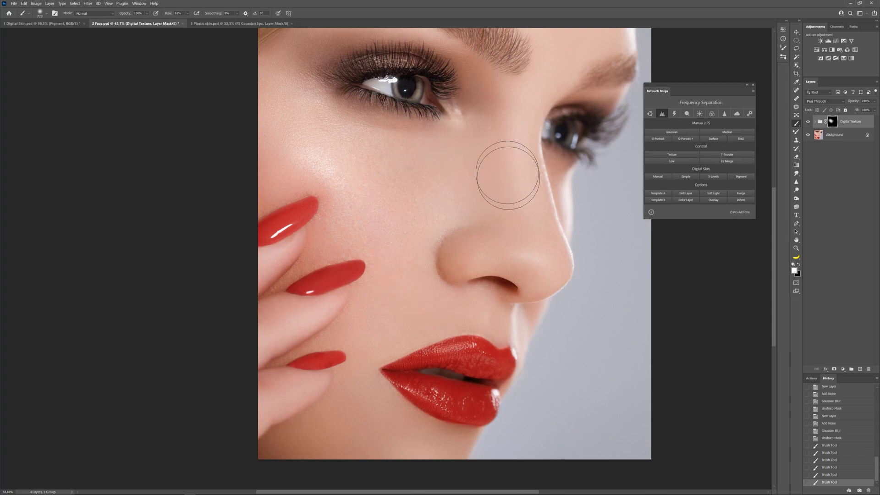
mouse_move(508, 175)
mouse_down()
mouse_move(526, 180)
mouse_move(540, 251)
mouse_move(424, 292)
mouse_move(490, 314)
mouse_move(369, 328)
mouse_move(359, 403)
mouse_move(418, 471)
mouse_move(363, 403)
mouse_move(293, 436)
mouse_move(344, 399)
mouse_move(281, 133)
mouse_move(275, 172)
mouse_move(280, 64)
mouse_move(238, 170)
mouse_up()
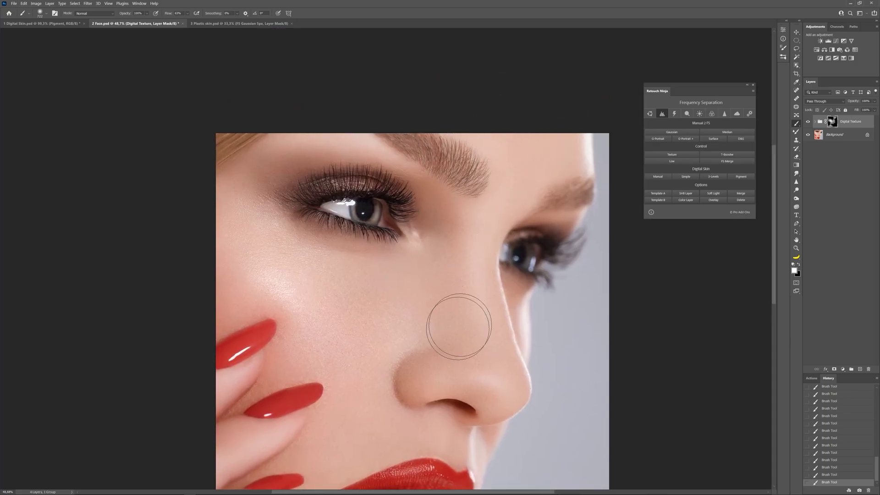
mouse_move(458, 326)
mouse_down()
mouse_move(494, 386)
mouse_move(487, 400)
mouse_move(416, 369)
mouse_move(382, 298)
mouse_move(401, 268)
mouse_up()
mouse_move(405, 389)
mouse_down()
mouse_move(412, 278)
mouse_move(358, 252)
mouse_up()
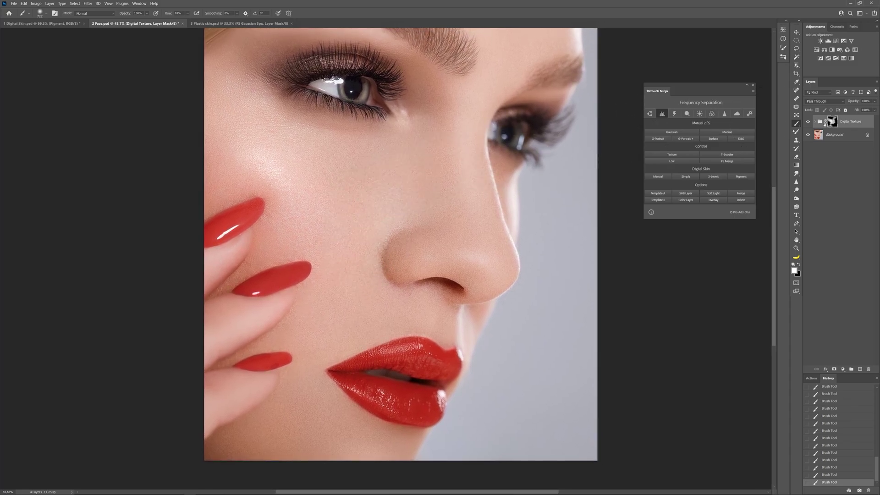
Lower the Small, Medium and Big texture layers to about 37%, 54% and 42% opacity.
click(815, 122)
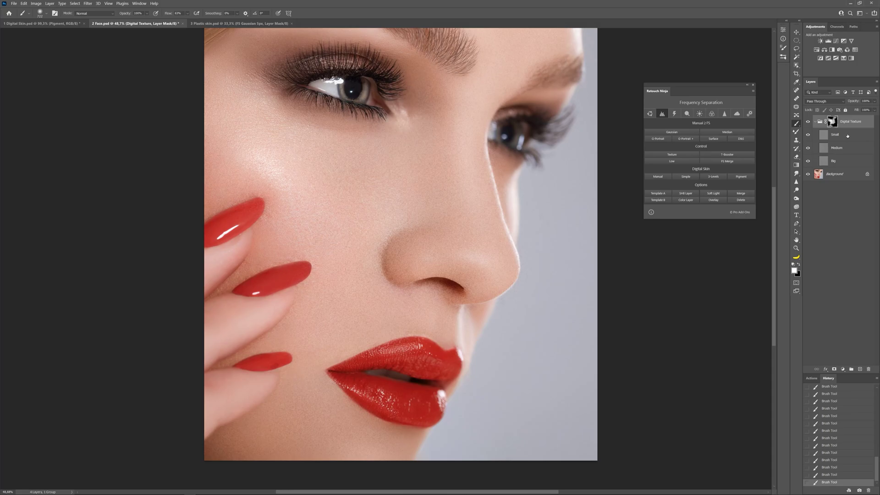
click(852, 136)
drag(853, 100, 861, 101)
click(851, 148)
scroll(386, 184, up, 3)
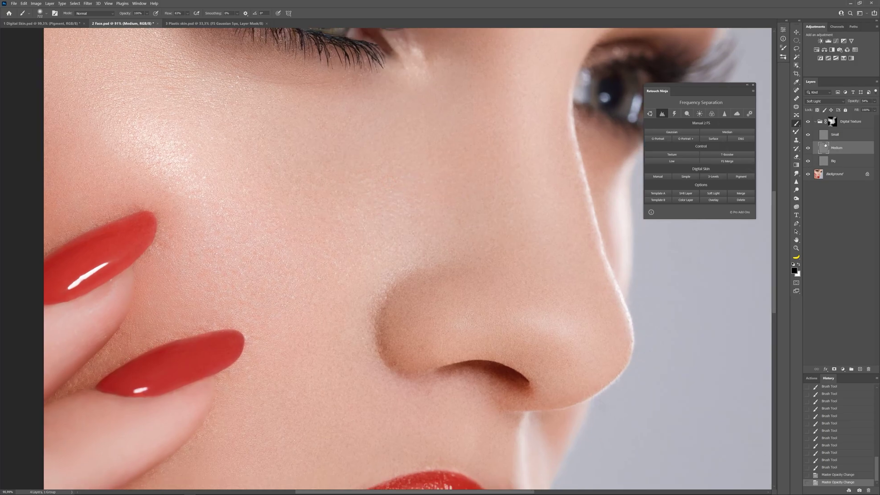
click(855, 162)
drag(856, 101, 847, 100)
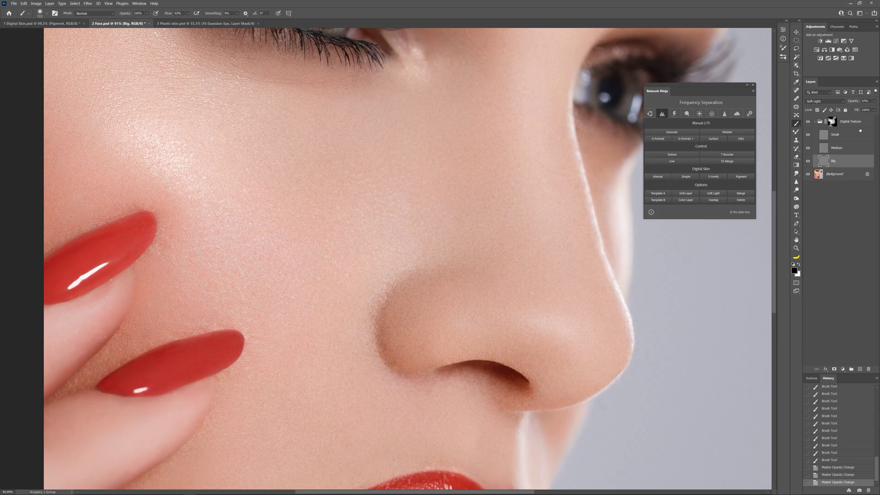
click(848, 146)
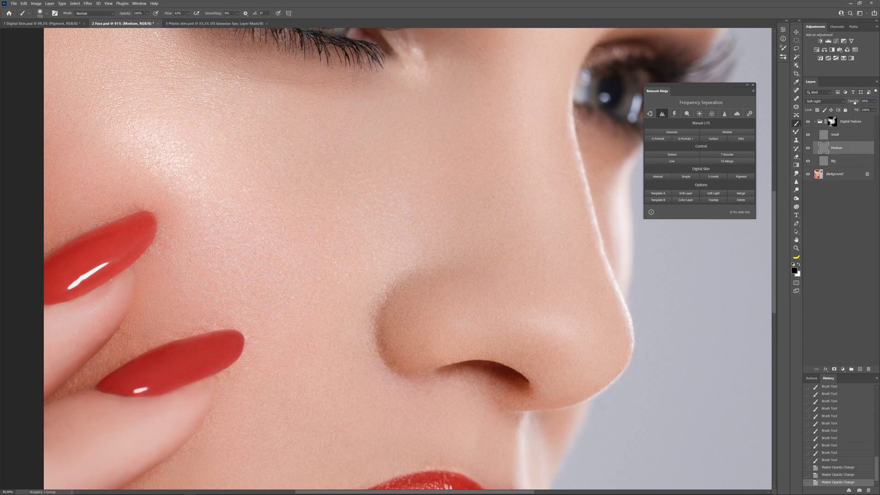
drag(854, 101, 875, 102)
click(849, 135)
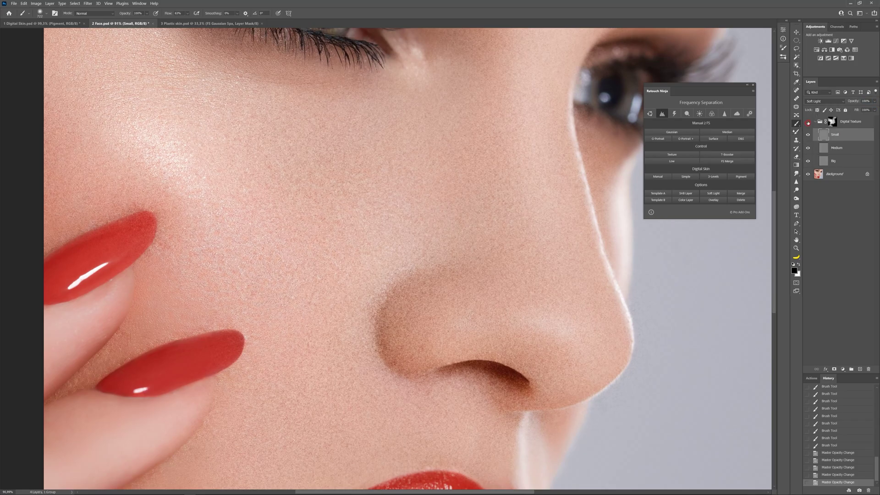
Compare the texture on and off, then fade the three texture layers to about half strength.
click(808, 122)
click(808, 122)
click(808, 122)
click(808, 122)
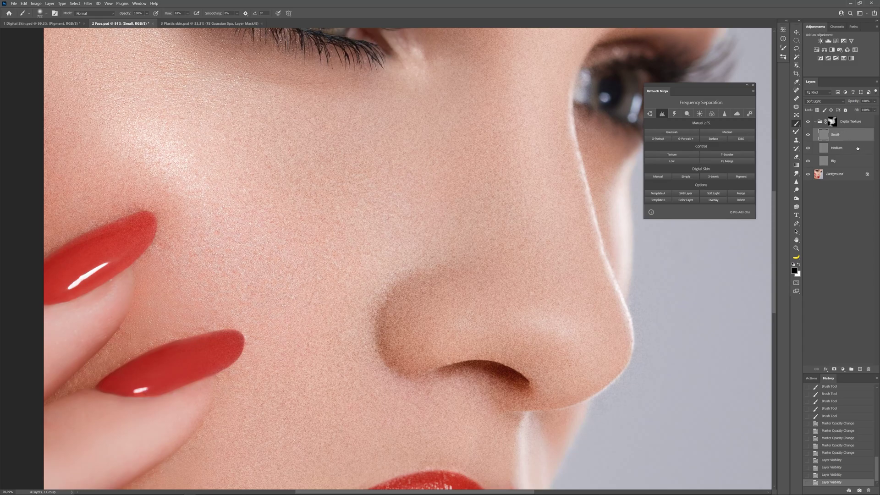
shift+click(855, 161)
drag(862, 161, 859, 368)
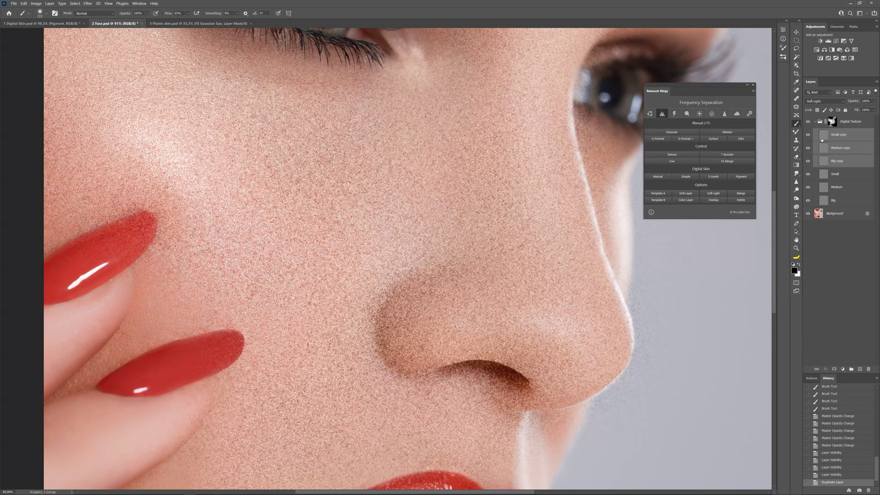
drag(855, 102, 869, 105)
Compare the face with and without texture, then delete the Digital Texture group.
click(815, 122)
click(808, 121)
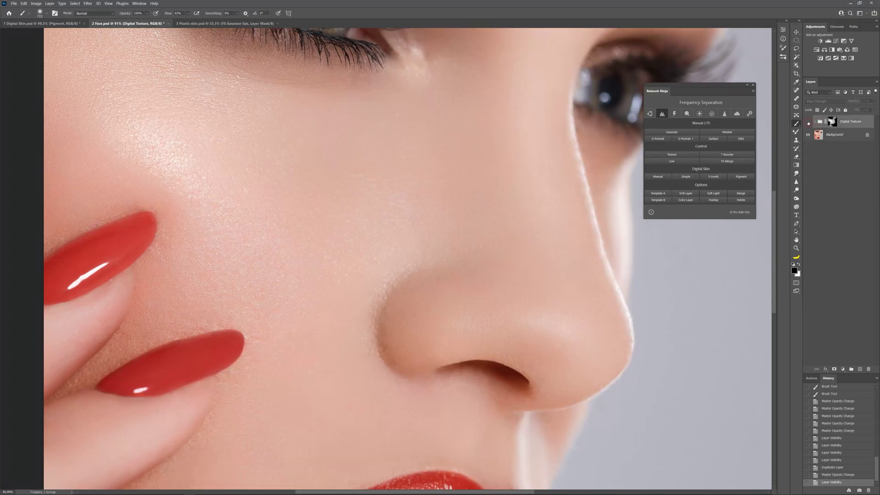
click(808, 122)
drag(853, 122, 868, 369)
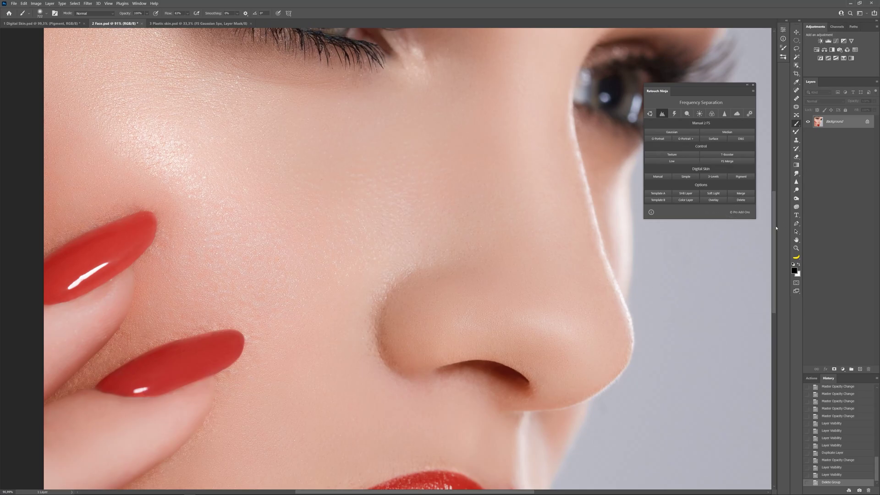
Add a Skin Pigment group colorized warm pink with Hue +22 and Saturation +28.
click(738, 177)
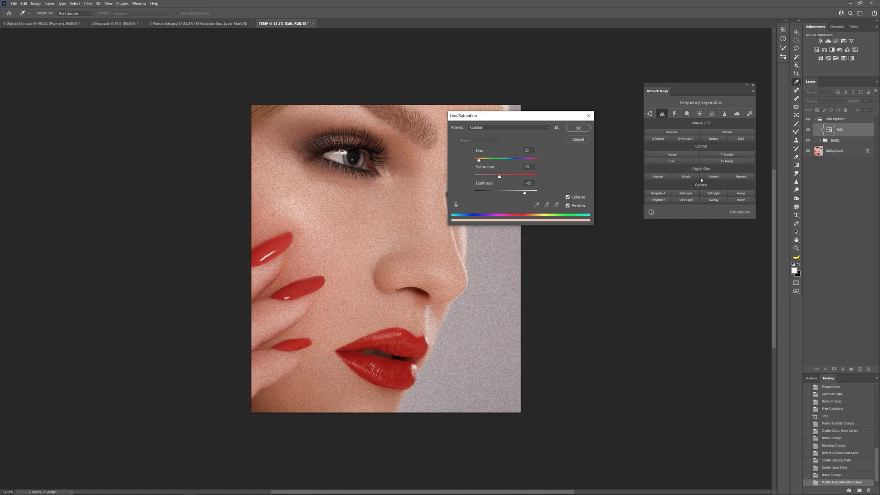
drag(479, 161, 495, 163)
drag(502, 160, 478, 164)
mouse_move(500, 177)
mouse_down()
mouse_move(512, 177)
mouse_move(475, 178)
mouse_move(492, 180)
mouse_up()
mouse_move(524, 194)
mouse_down()
mouse_move(497, 194)
mouse_move(532, 199)
mouse_up()
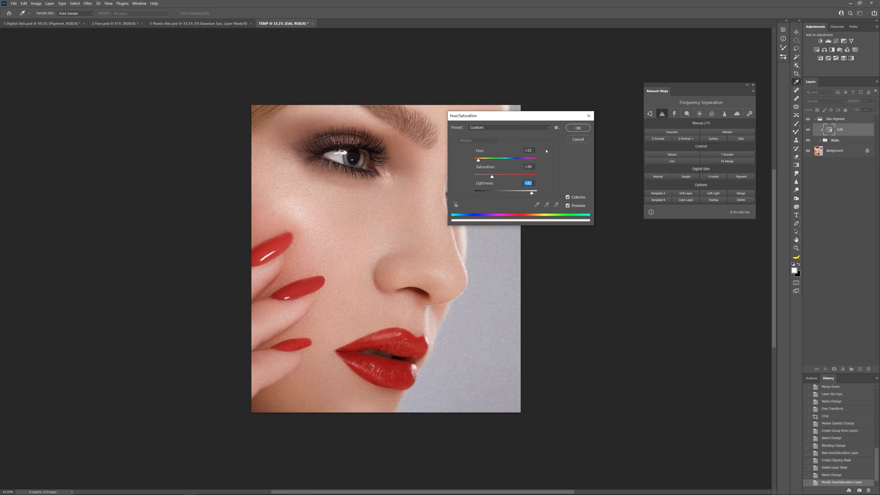
click(573, 131)
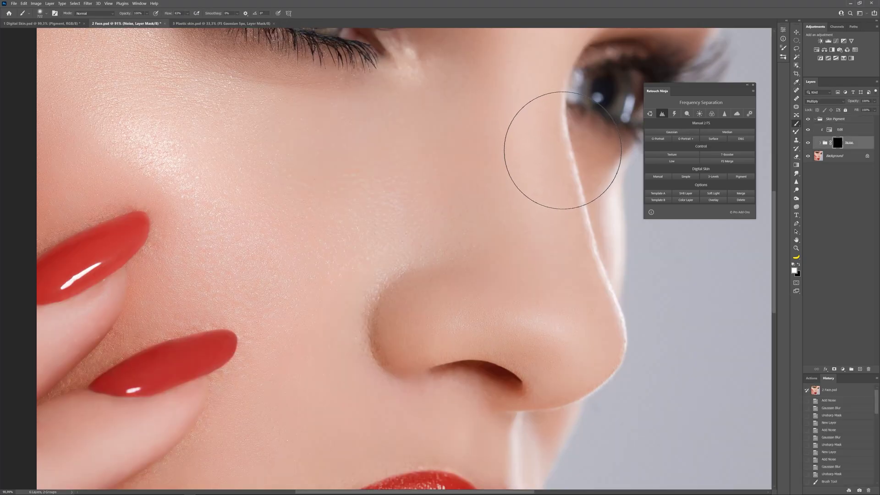
Paint pigment through the Noise mask over the cheek, nose and forehead.
mouse_move(444, 197)
mouse_down()
mouse_move(428, 196)
mouse_move(417, 220)
mouse_up()
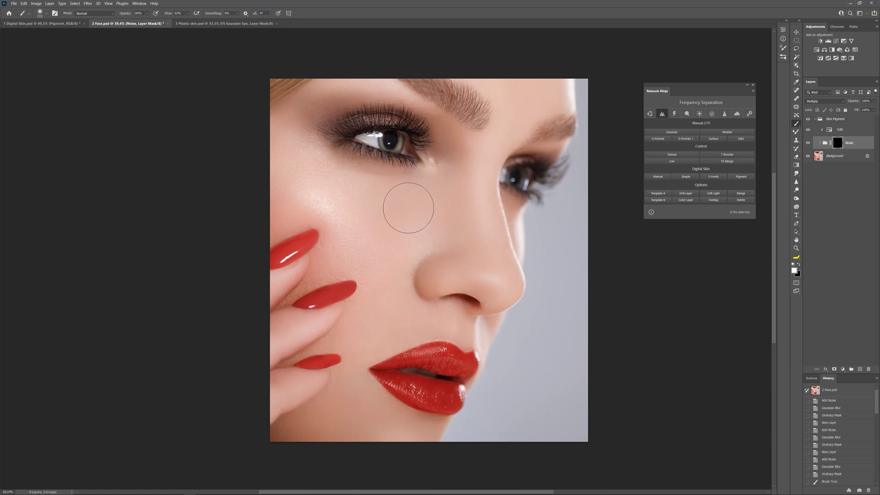
mouse_move(428, 212)
mouse_down()
mouse_move(389, 242)
mouse_move(362, 234)
mouse_move(331, 188)
mouse_move(327, 199)
mouse_move(382, 222)
mouse_move(390, 266)
mouse_move(376, 292)
mouse_move(346, 238)
mouse_move(322, 215)
mouse_move(287, 217)
mouse_move(294, 149)
mouse_move(285, 134)
mouse_up()
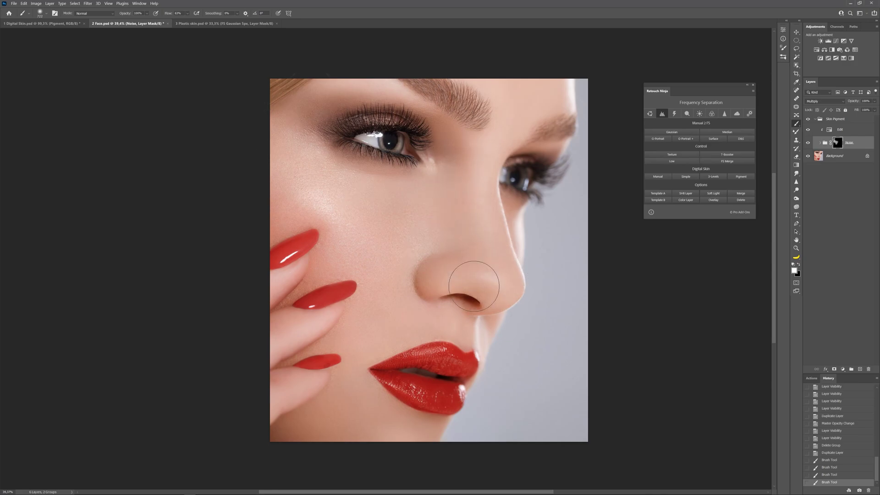
mouse_move(389, 309)
mouse_down()
mouse_move(363, 334)
mouse_move(402, 298)
mouse_move(387, 300)
mouse_up()
mouse_move(407, 310)
mouse_down()
mouse_move(466, 329)
mouse_move(486, 265)
mouse_up()
mouse_move(515, 103)
mouse_down()
mouse_move(484, 66)
mouse_move(500, 105)
mouse_move(525, 113)
mouse_move(554, 79)
mouse_move(455, 69)
mouse_up()
mouse_move(352, 92)
mouse_down()
mouse_move(277, 183)
mouse_move(406, 215)
mouse_up()
mouse_move(498, 137)
mouse_down()
mouse_move(559, 69)
mouse_move(544, 175)
mouse_up()
drag(458, 207, 437, 208)
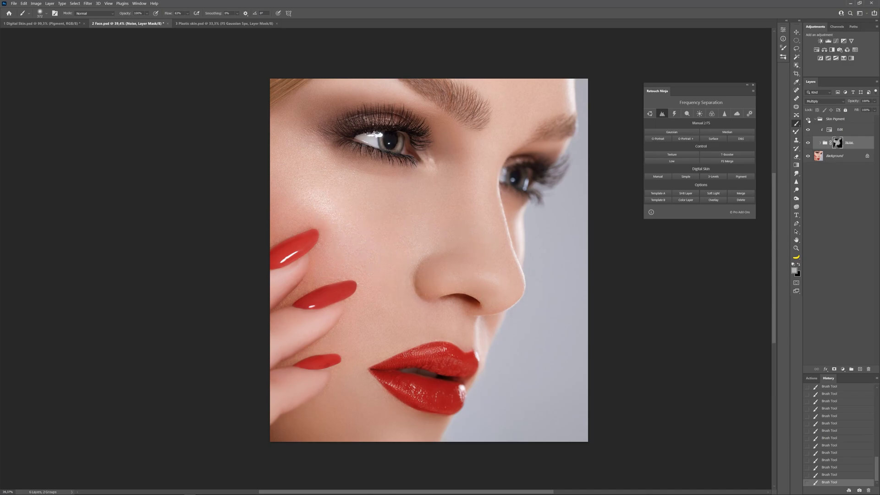
Compare the skin with and without Skin Pigment, then adjust the pigment layer's opacity.
click(808, 120)
click(808, 120)
scroll(416, 226, up, 5)
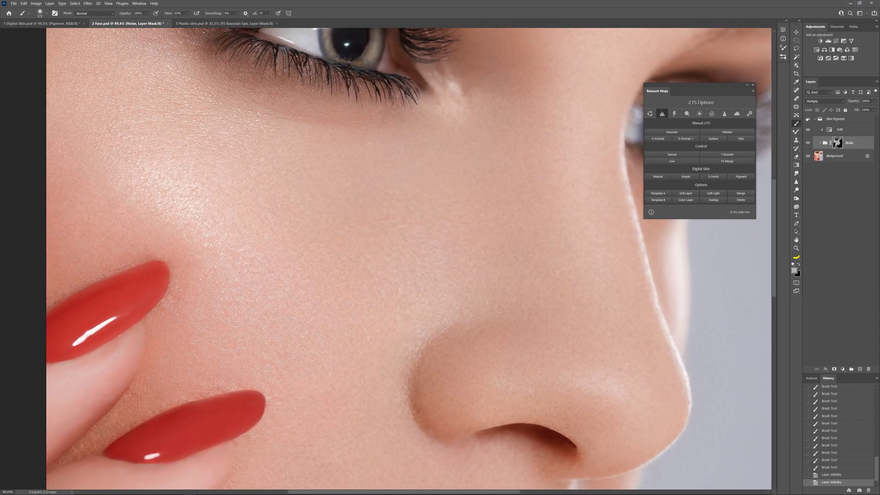
click(808, 119)
click(808, 119)
click(808, 119)
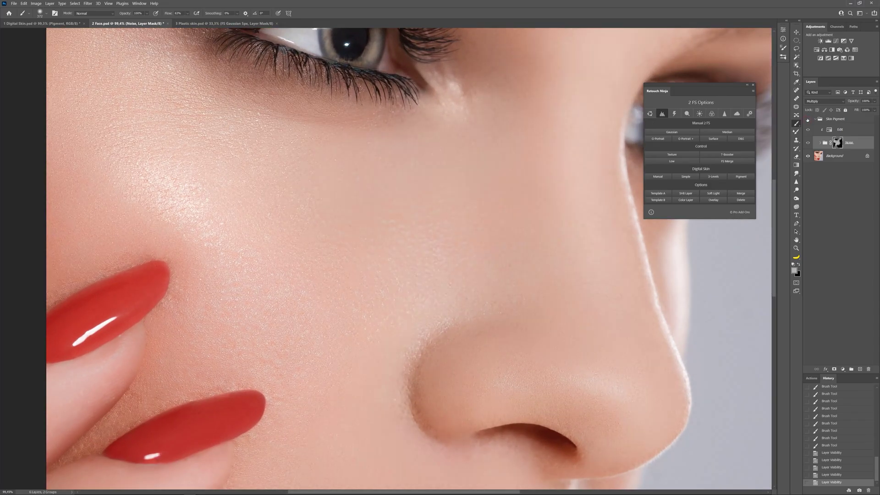
click(807, 119)
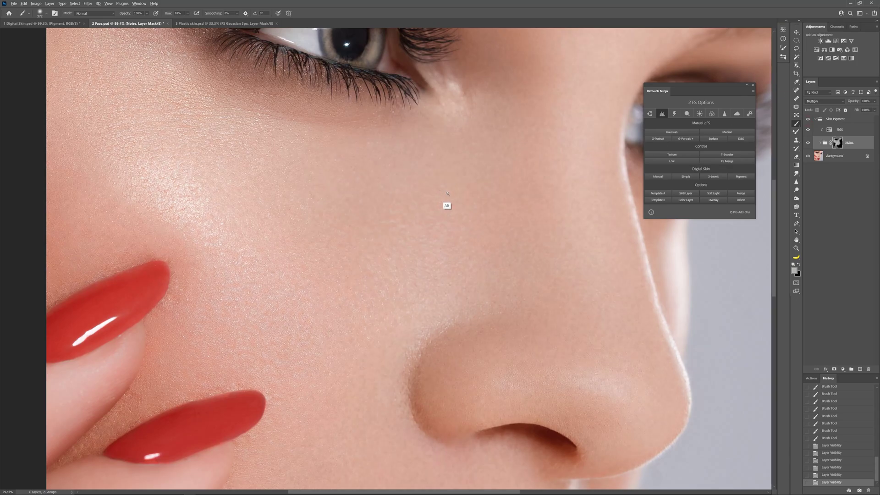
scroll(448, 193, down, 5)
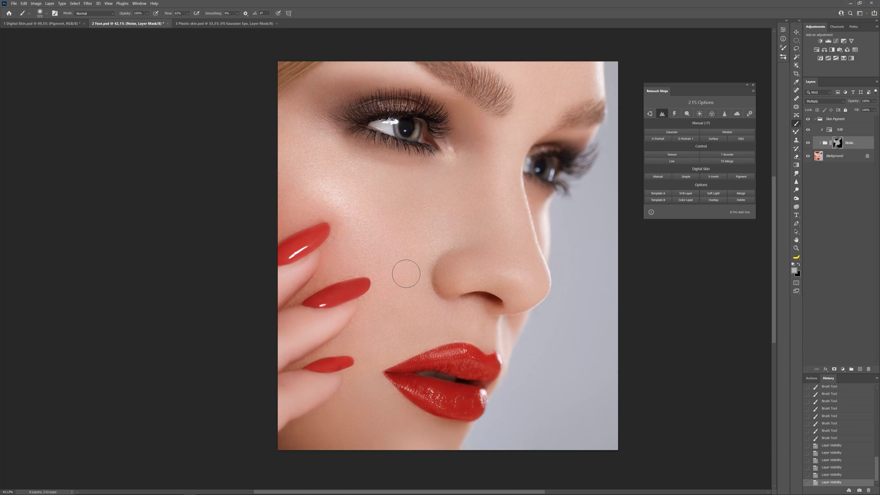
click(672, 132)
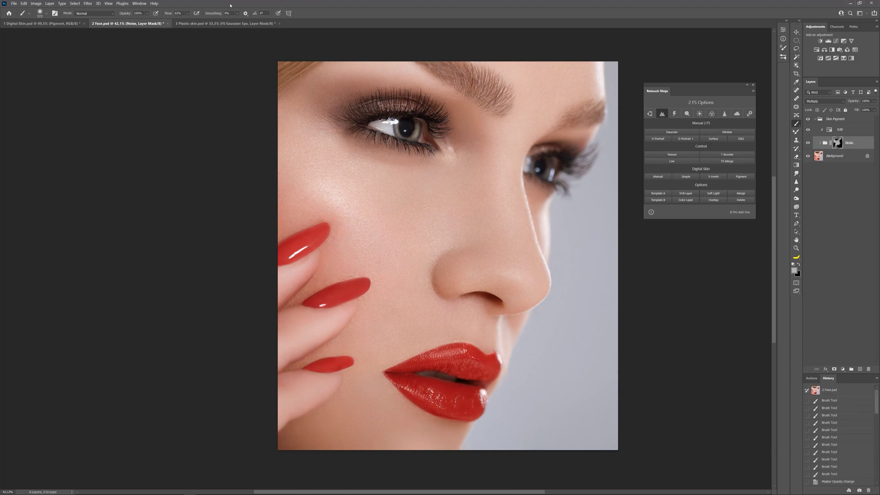
Switch to the 3 Plastic skin.psd document.
click(211, 23)
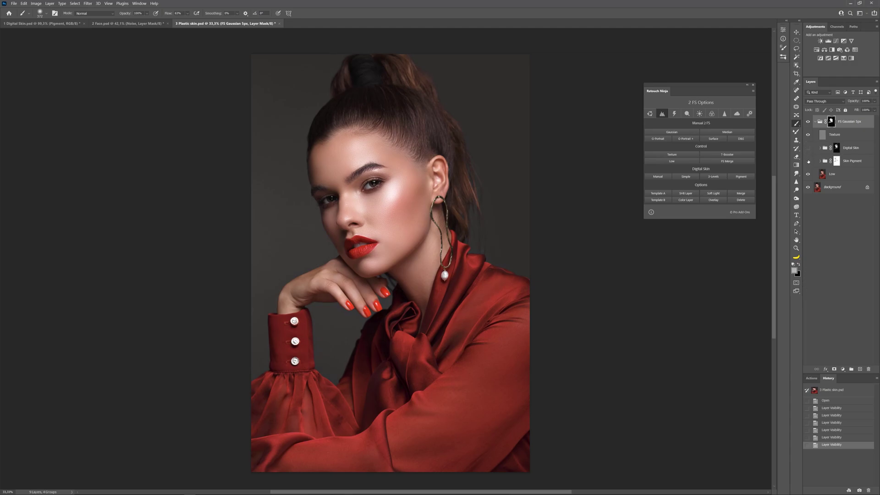
Show Skin Pigment and compare the cheek with and without pigment and Digital Skin.
click(809, 161)
click(808, 148)
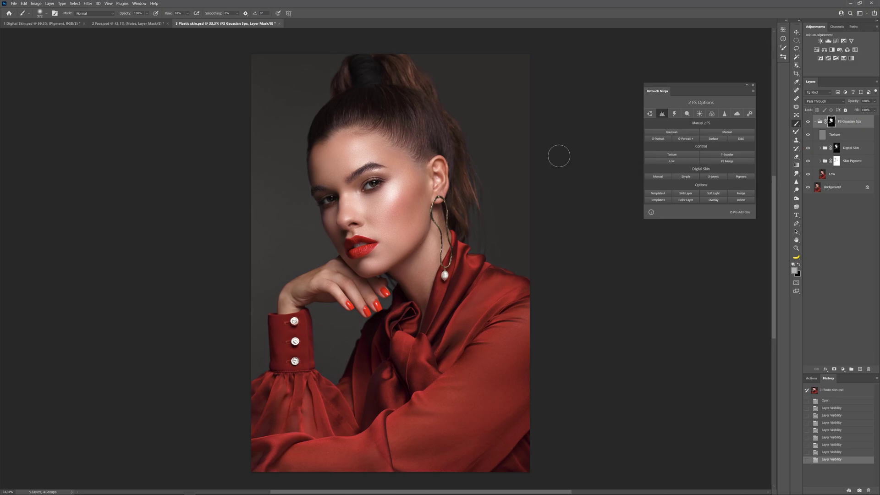
scroll(405, 195, up, 5)
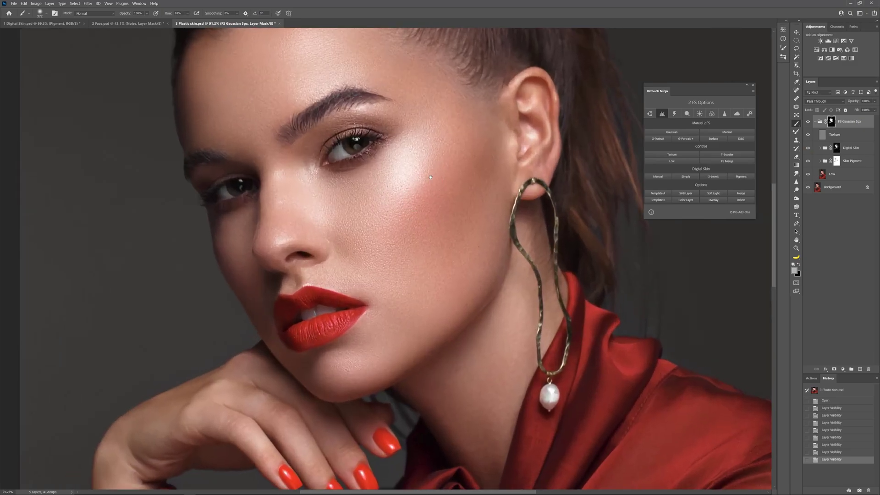
scroll(405, 194, up, 1)
click(808, 161)
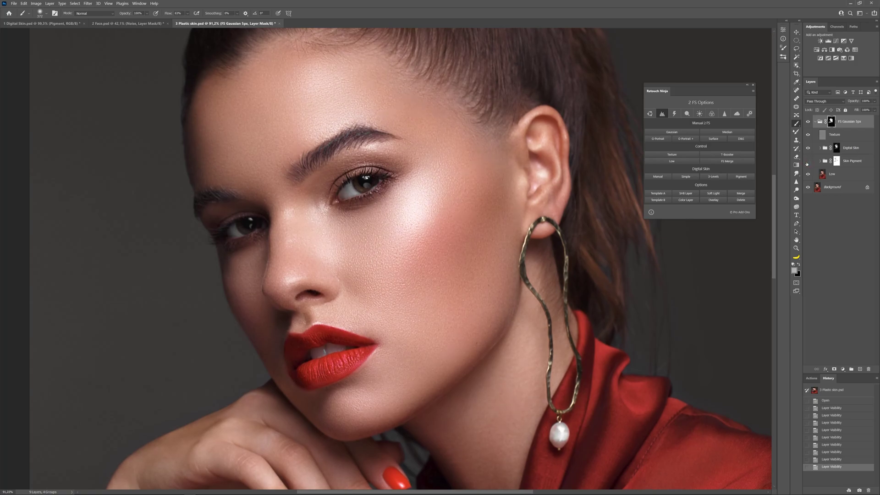
click(807, 162)
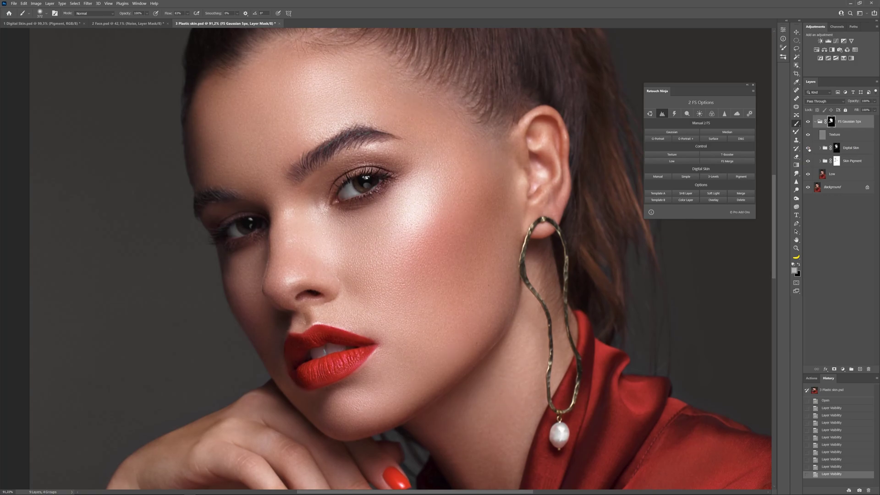
click(808, 148)
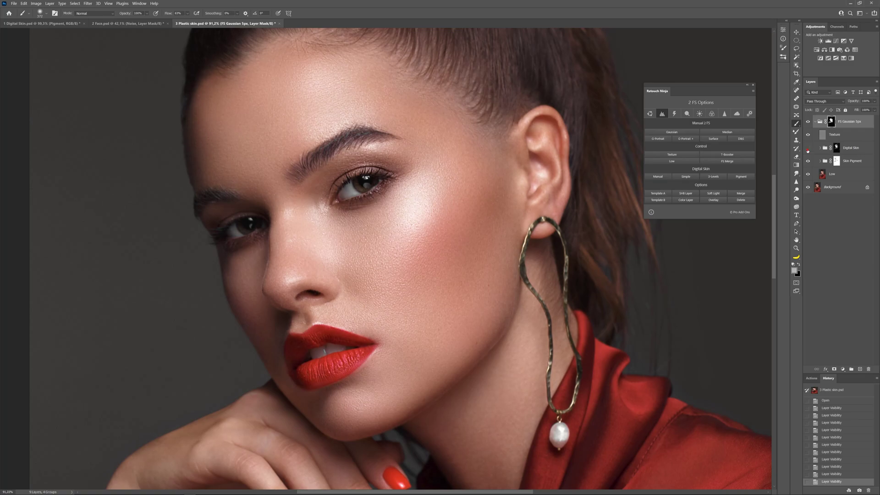
click(808, 148)
click(807, 149)
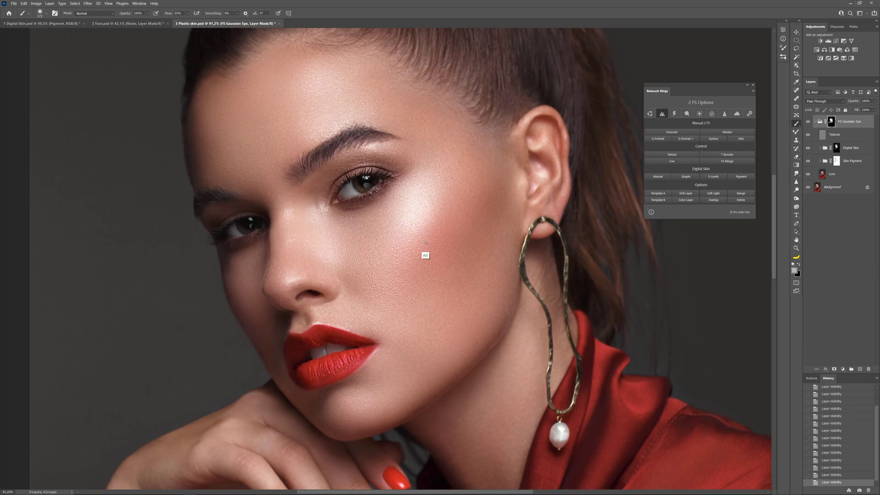
scroll(432, 241, up, 5)
scroll(439, 238, up, 3)
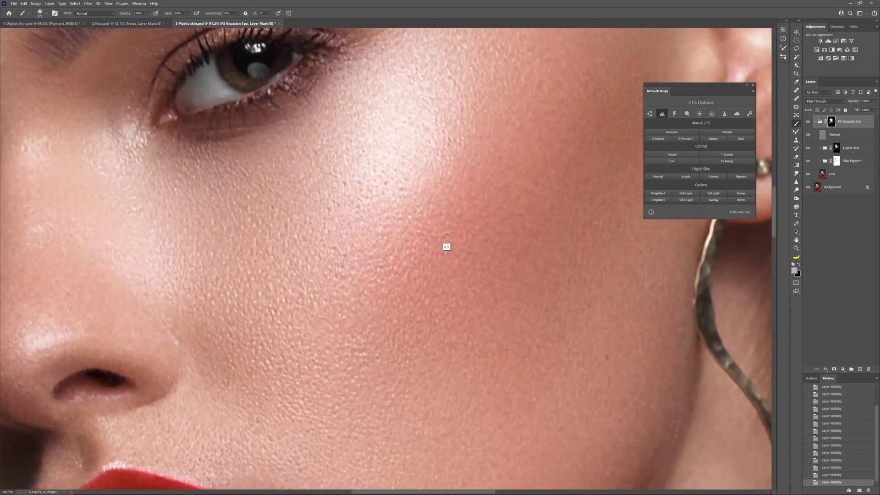
click(807, 160)
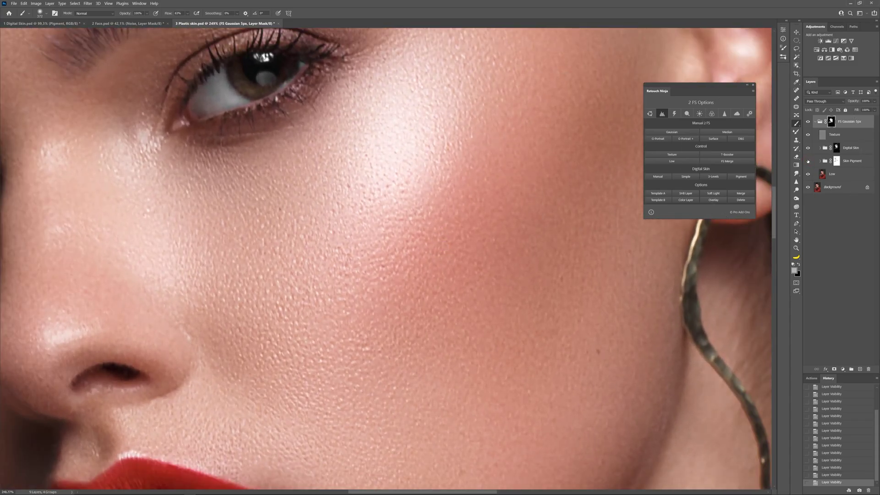
click(807, 160)
Toggle Digital Skin and Skin Pigment off and back on, leaving both visible.
click(808, 148)
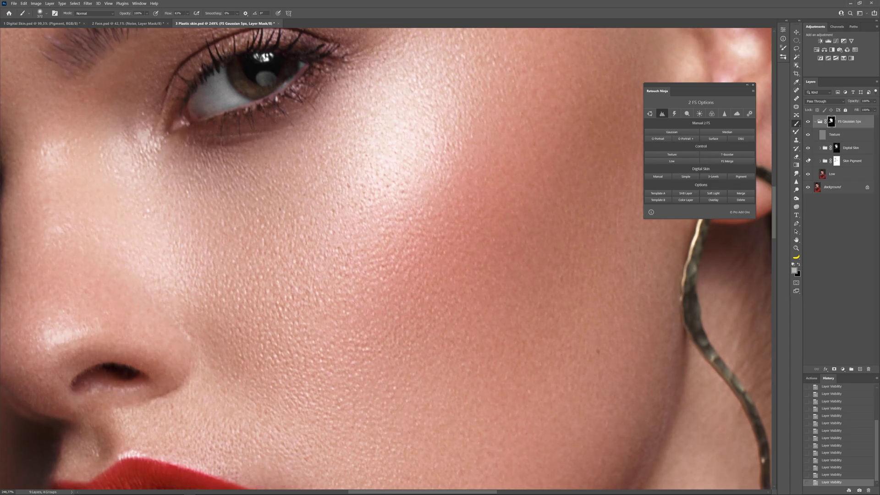
click(808, 161)
click(808, 149)
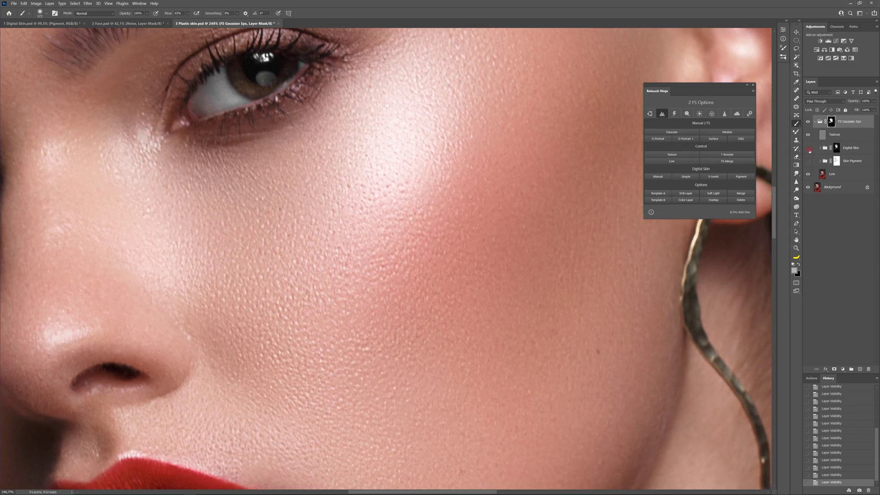
click(809, 148)
click(808, 161)
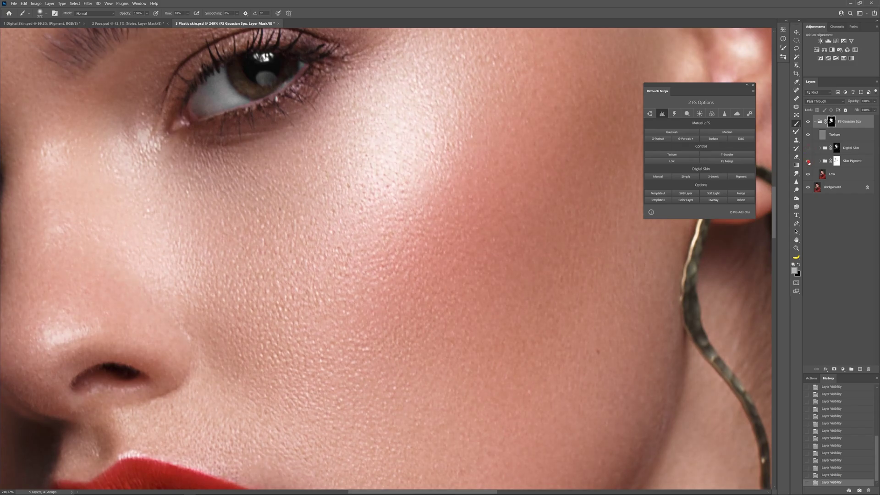
click(808, 161)
click(808, 161)
click(808, 148)
scroll(546, 187, down, 5)
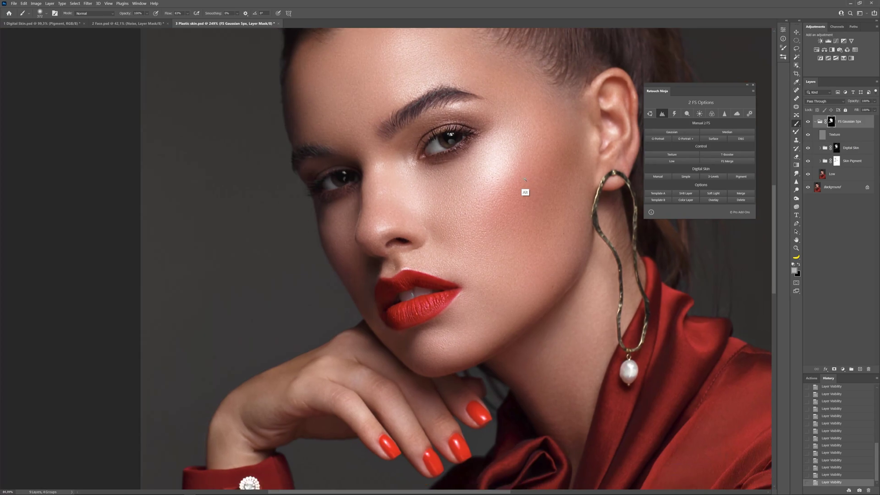
Compare the full face with and without FS Gaussian 5px smoothing, leaving it on.
drag(547, 172, 499, 190)
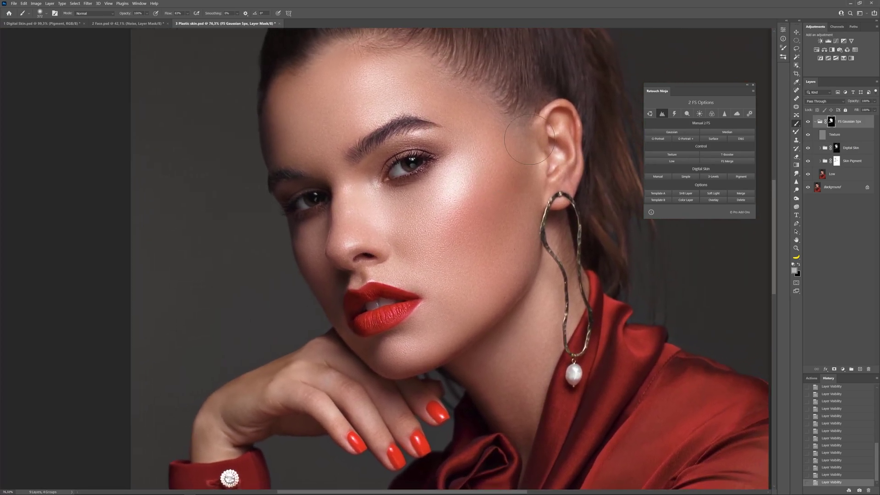
click(808, 122)
click(808, 121)
click(807, 122)
click(807, 122)
click(807, 121)
click(807, 122)
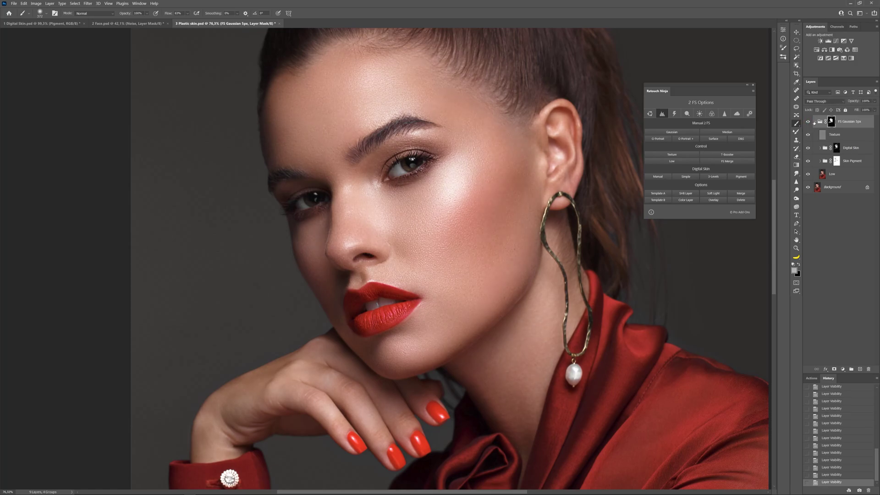